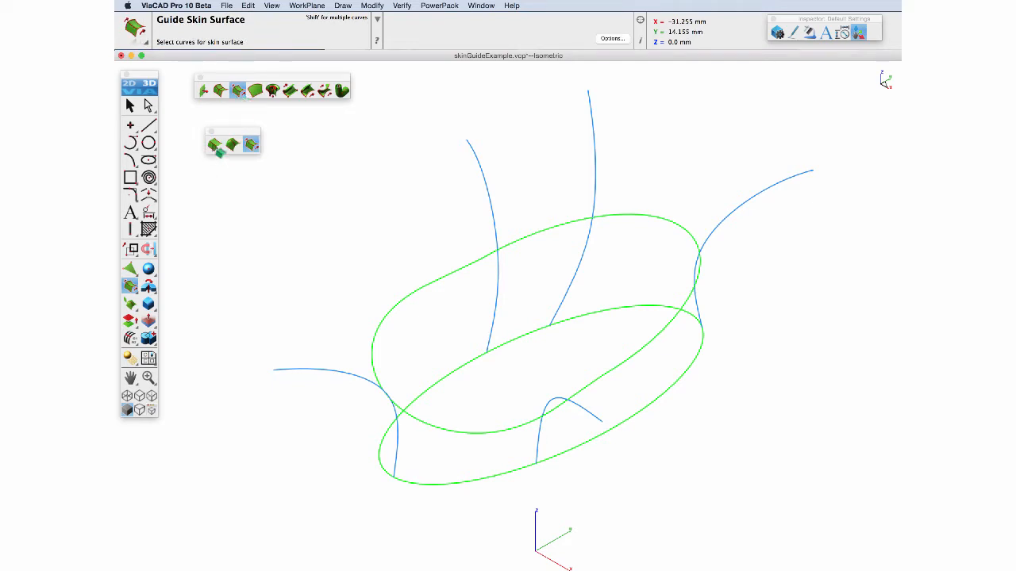
Try to create a Guide Skin Surface through the five blue section curves with the upper green loop as guide, and undo it.
left_click(232, 145)
left_click(250, 145)
left_click(723, 223)
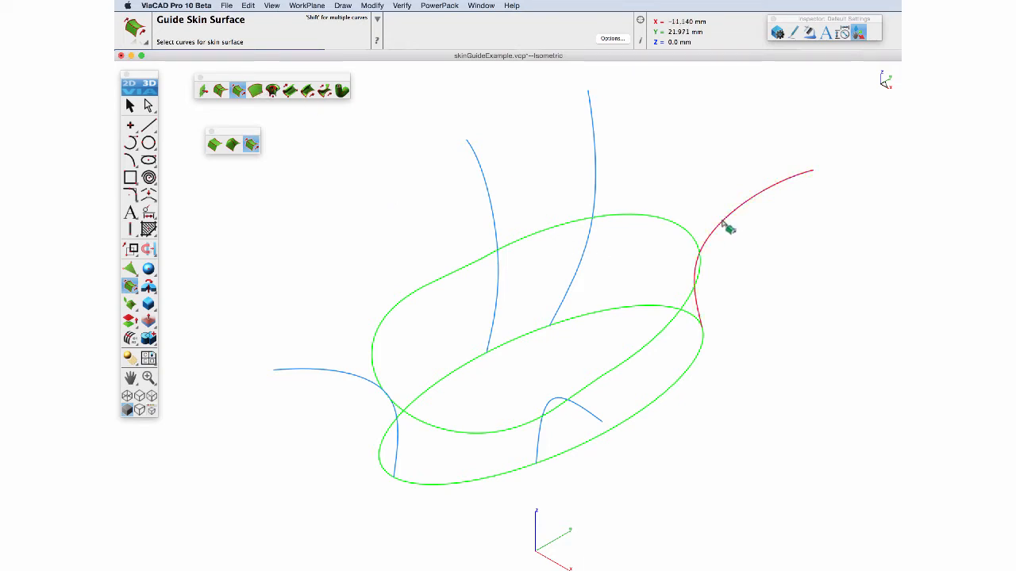
left_click(595, 197)
left_click(491, 206)
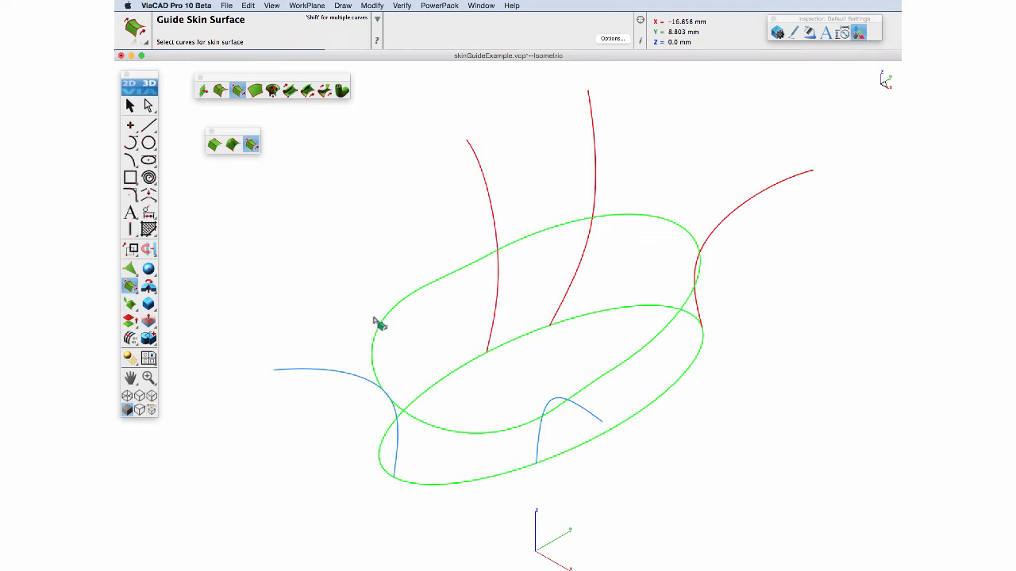
left_click(341, 372)
left_click(558, 408)
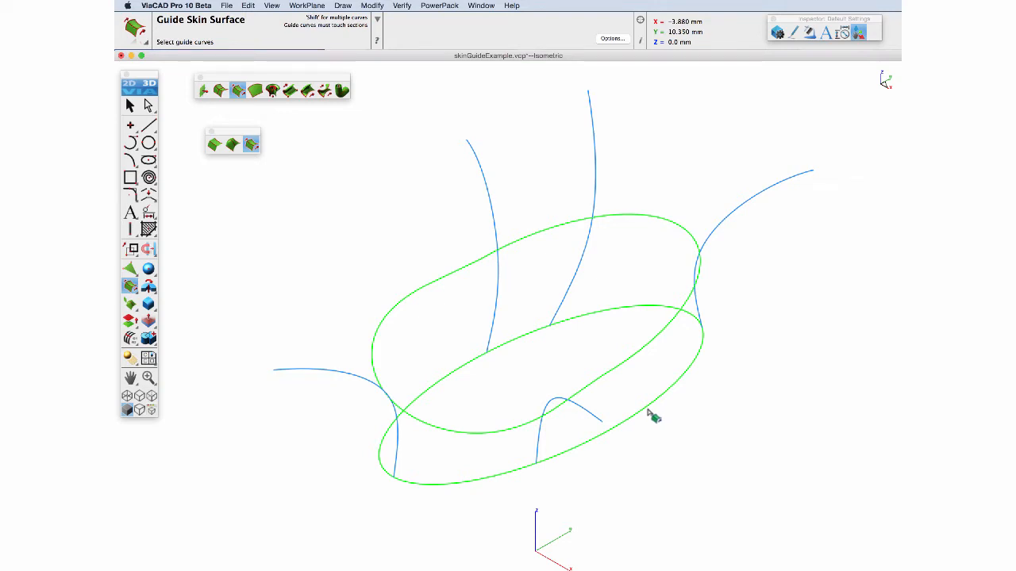
left_click(627, 380)
left_click(617, 368)
key("Return")
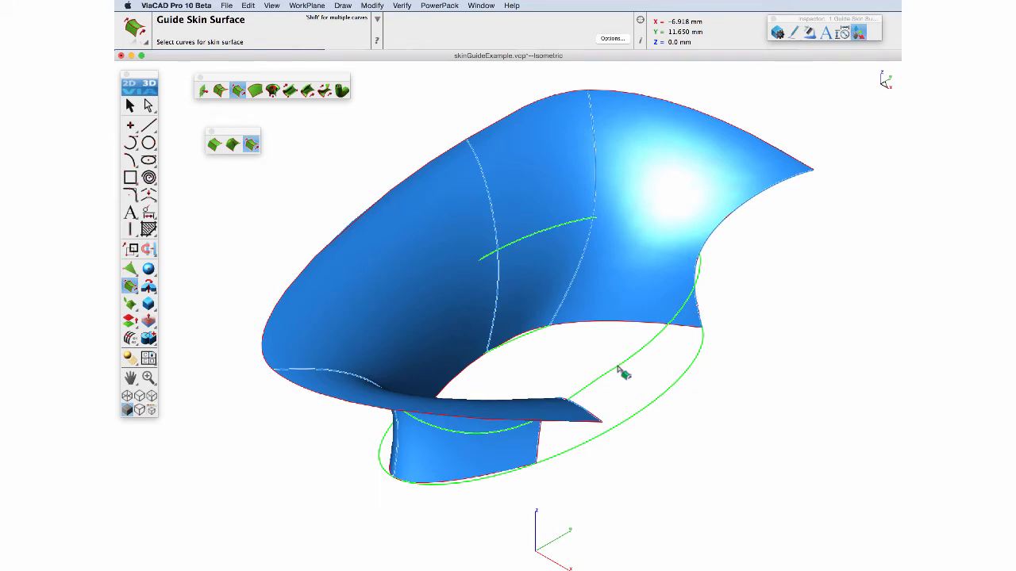
mouse_move(624, 377)
middle_mouse_down()
mouse_move(608, 334)
mouse_move(669, 317)
mouse_move(596, 381)
mouse_move(658, 317)
mouse_move(671, 390)
mouse_move(664, 381)
middle_mouse_up()
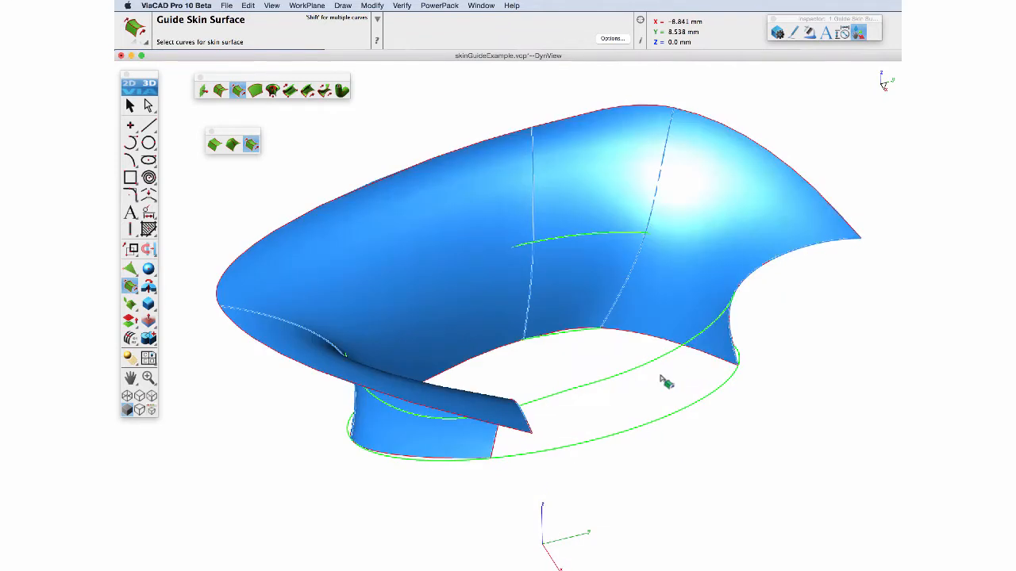
left_click(248, 6)
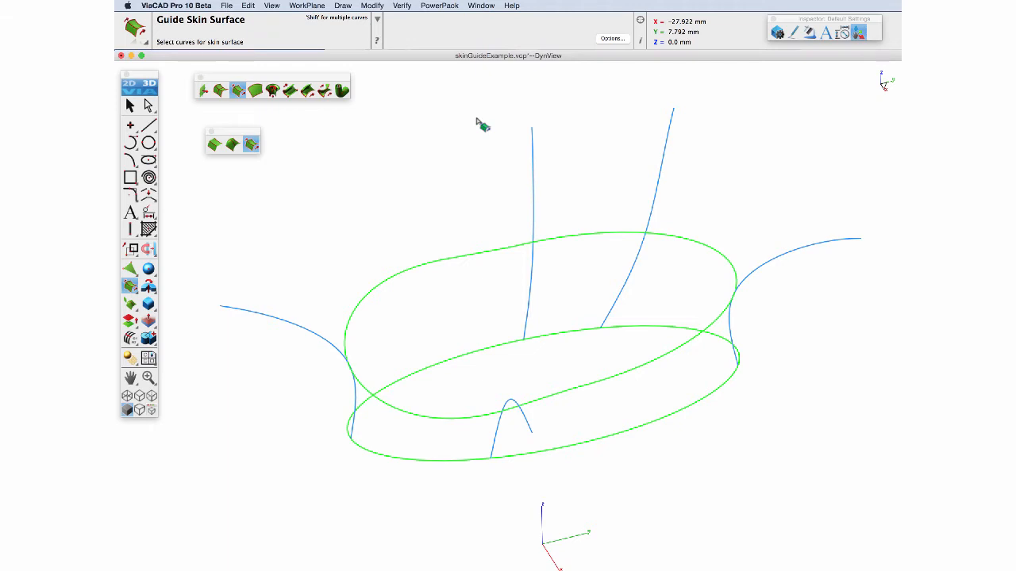
mouse_move(480, 195)
middle_mouse_down()
mouse_move(508, 288)
mouse_move(485, 222)
mouse_move(579, 207)
mouse_move(488, 221)
mouse_move(517, 199)
mouse_move(490, 199)
middle_mouse_up()
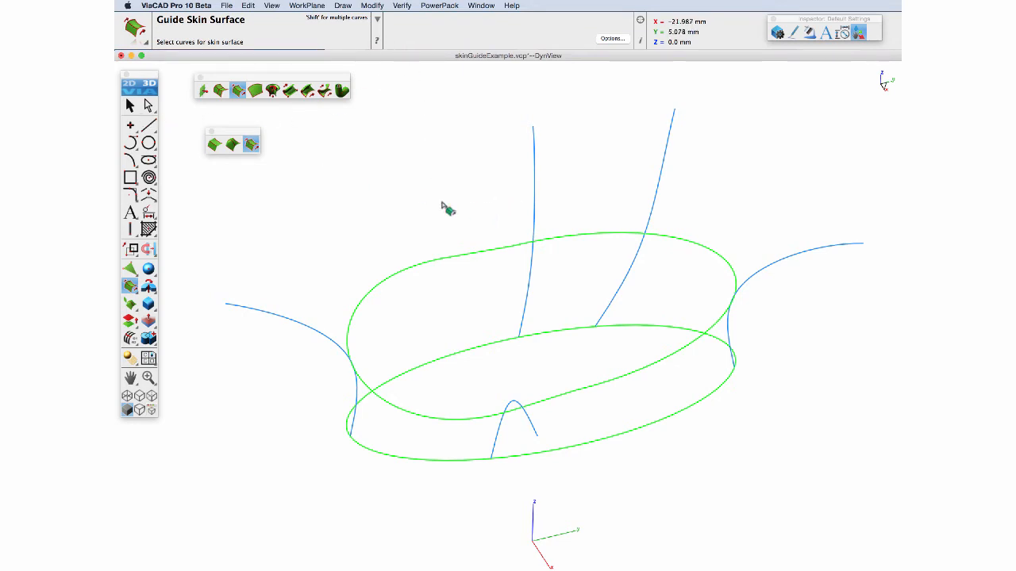
Measure the minimum distance between the upper green loop and the blue section curve crossing its rear edge near the middle.
left_click(130, 106)
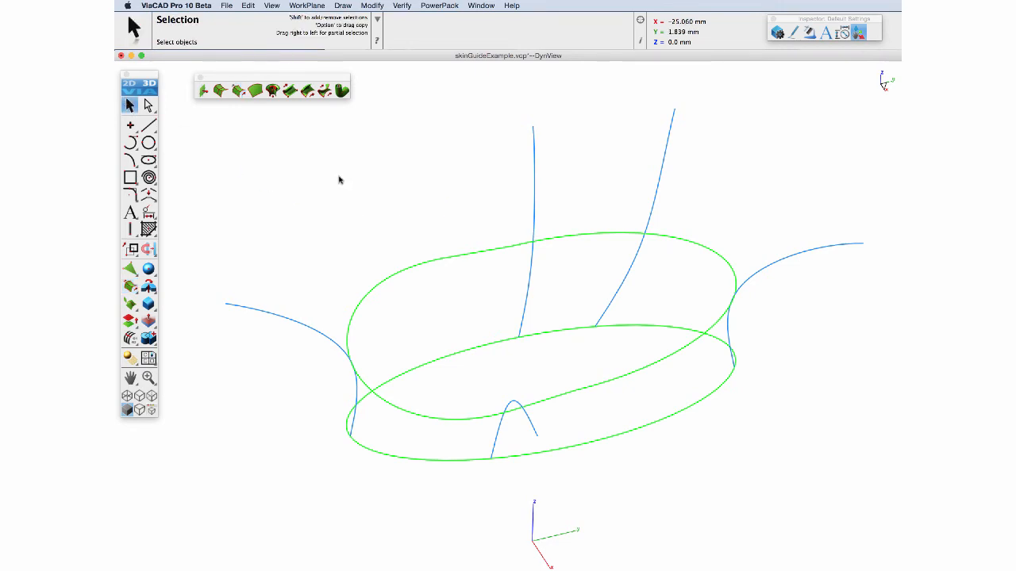
left_click(544, 239)
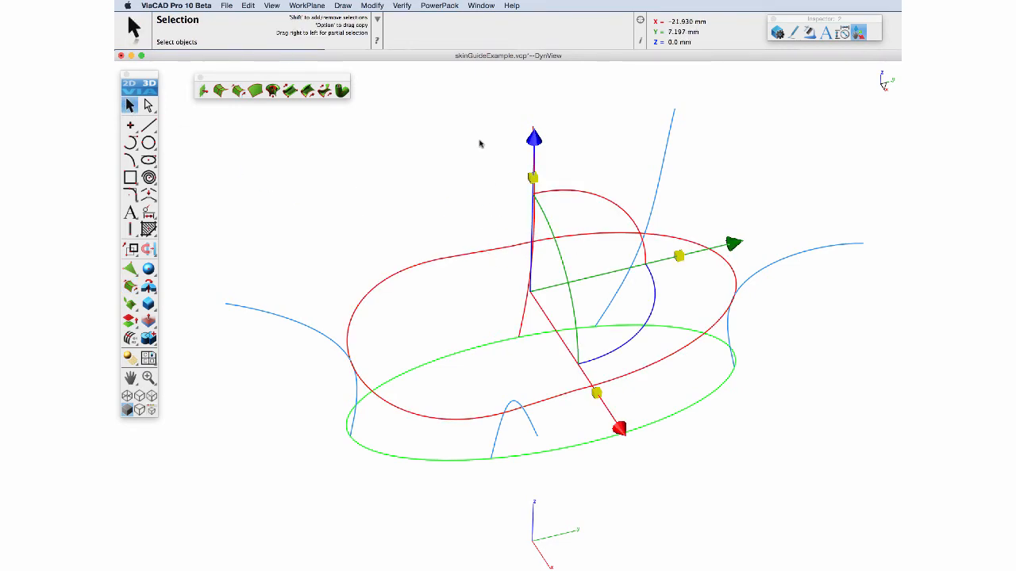
left_click(403, 6)
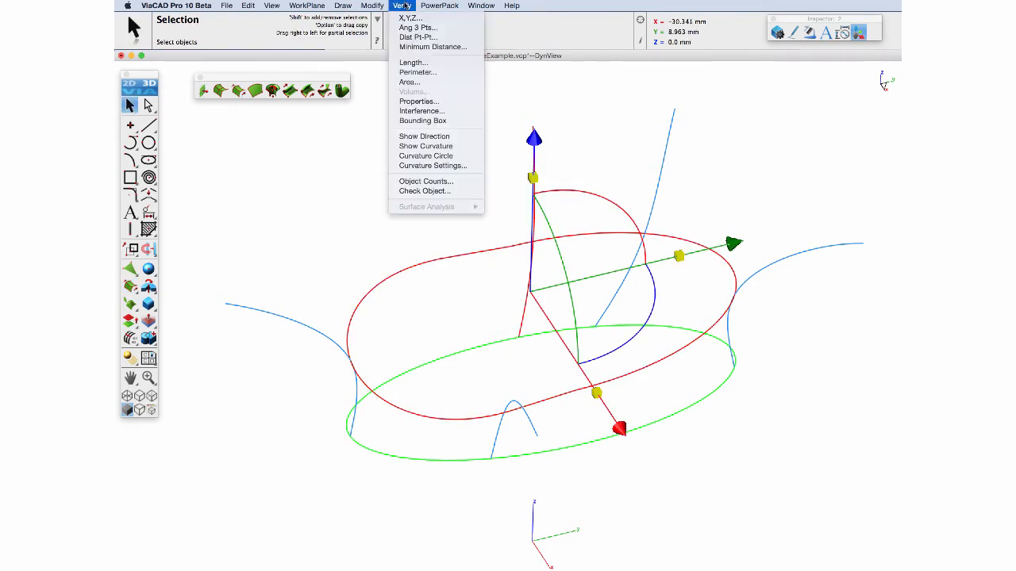
left_click(408, 48)
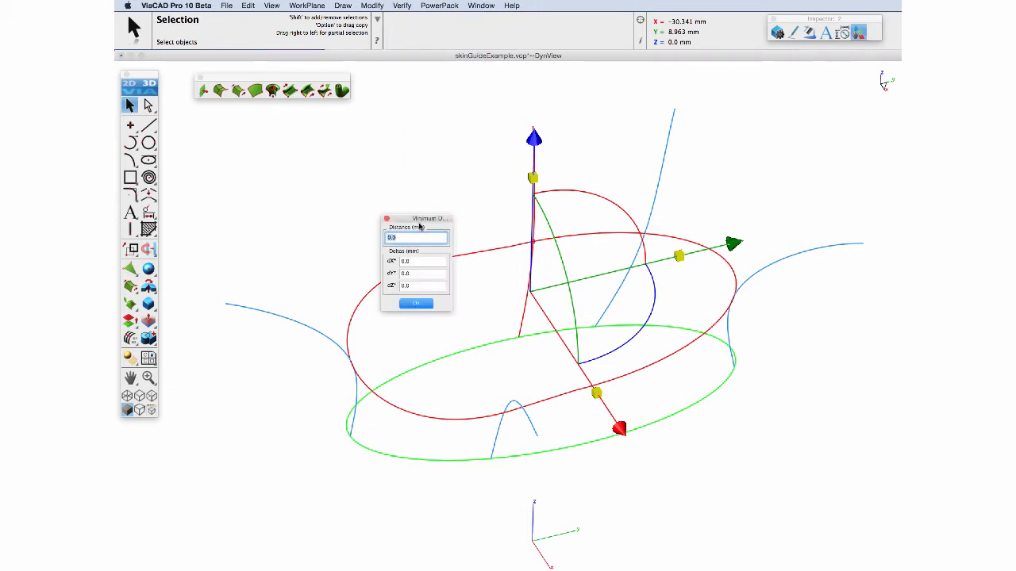
left_click(416, 304)
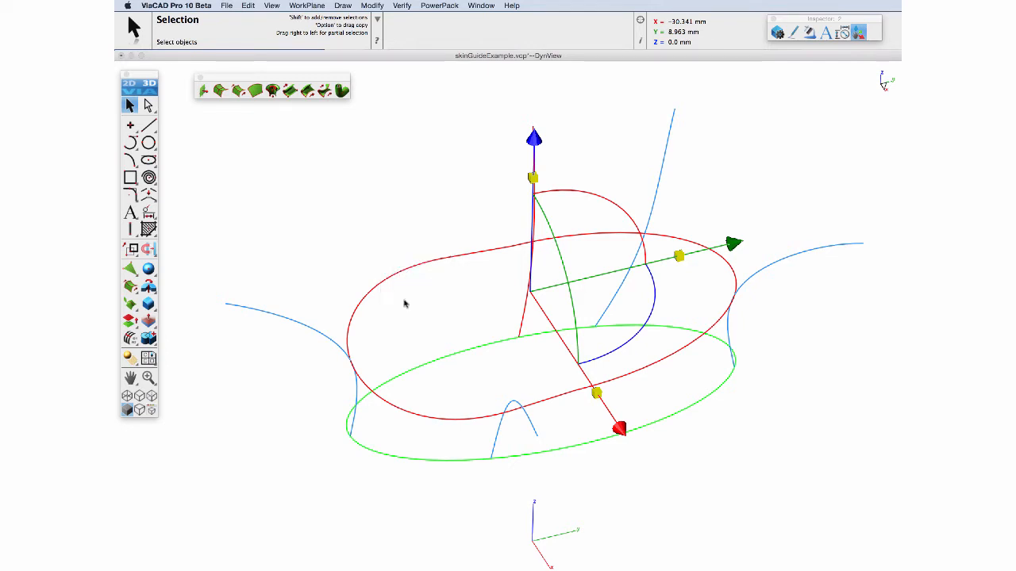
left_click(401, 6)
left_click(413, 52)
left_click(416, 303)
left_click(859, 32)
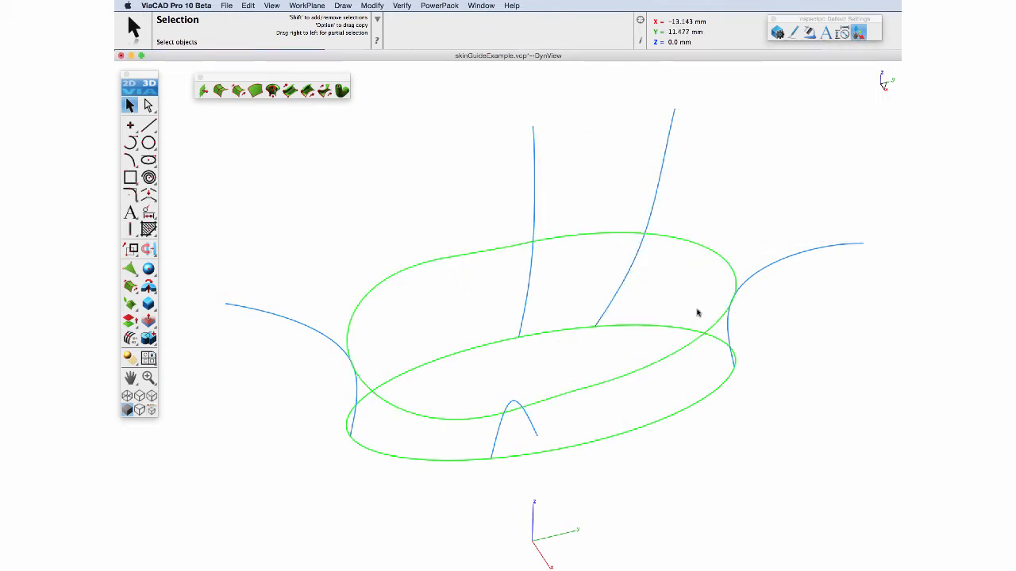
Measure the minimum distance between the upper green loop and the blue section curve at its right end.
left_click(737, 296)
left_click(402, 5)
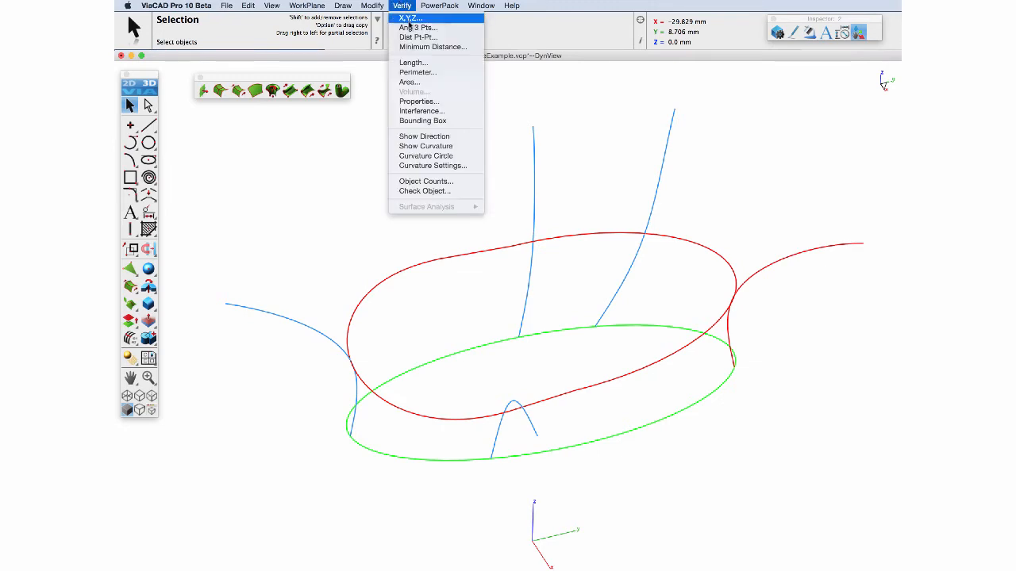
left_click(429, 44)
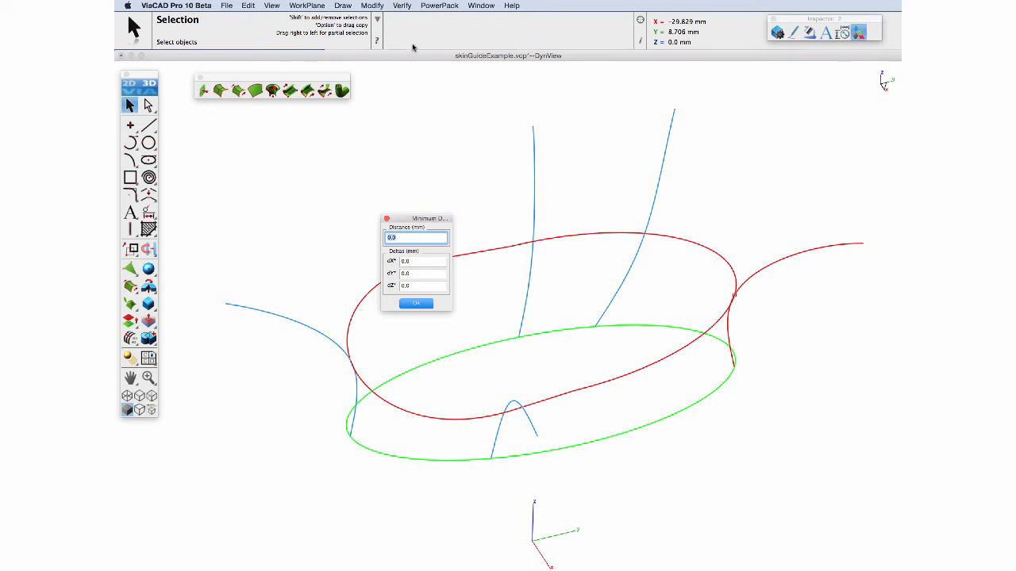
left_click(416, 304)
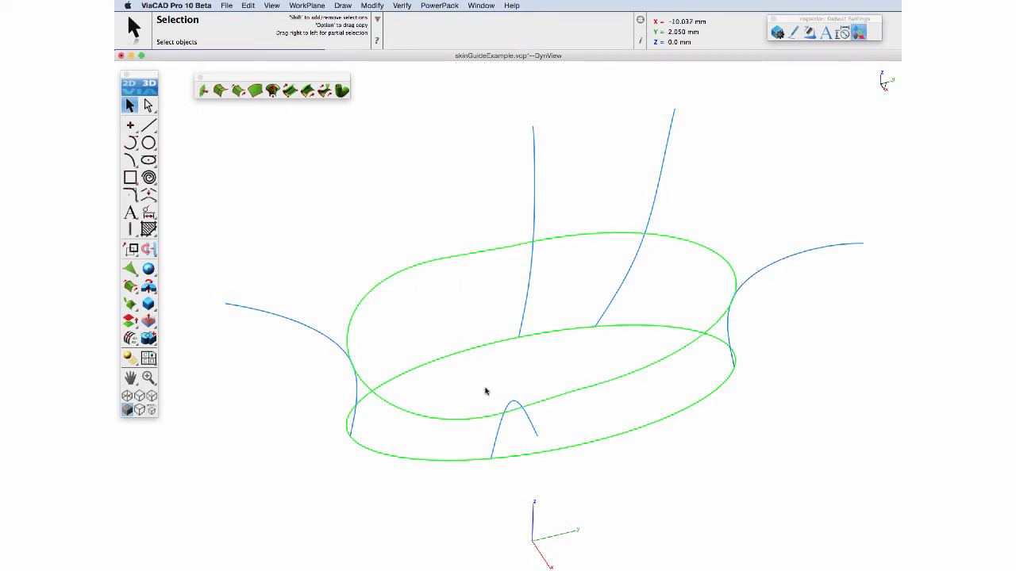
Measure the minimum distance between the upper green loop and the short front blue section curve, and inspect the gap.
left_click(497, 413)
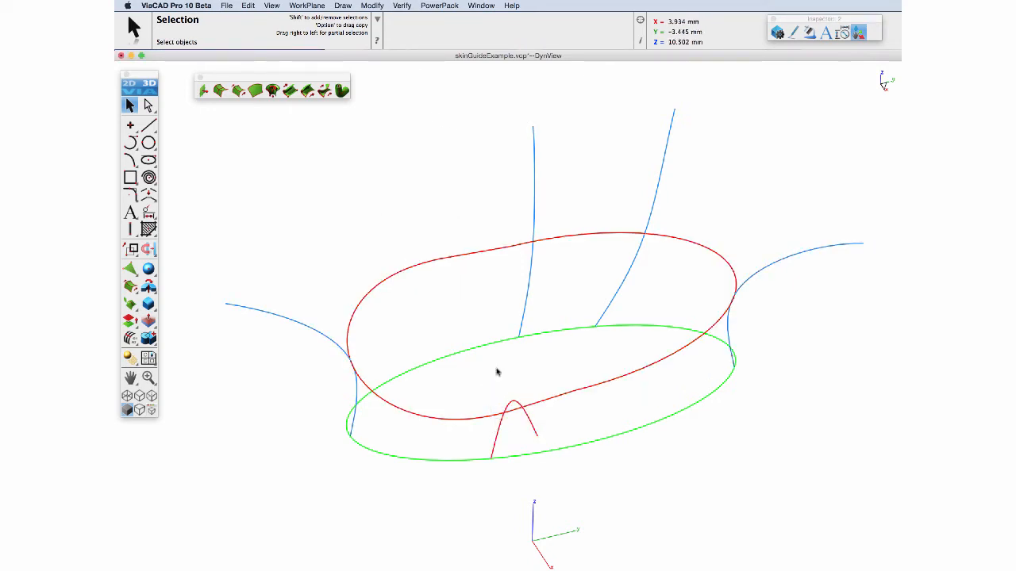
left_click(402, 6)
left_click(416, 50)
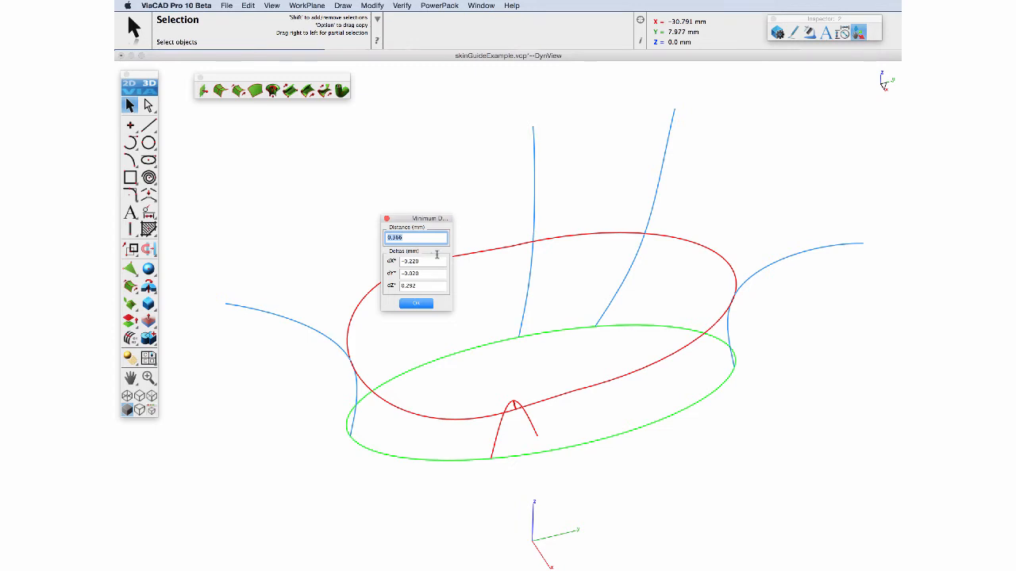
scroll(513, 413, "up", 5)
scroll(513, 414, "down", 4)
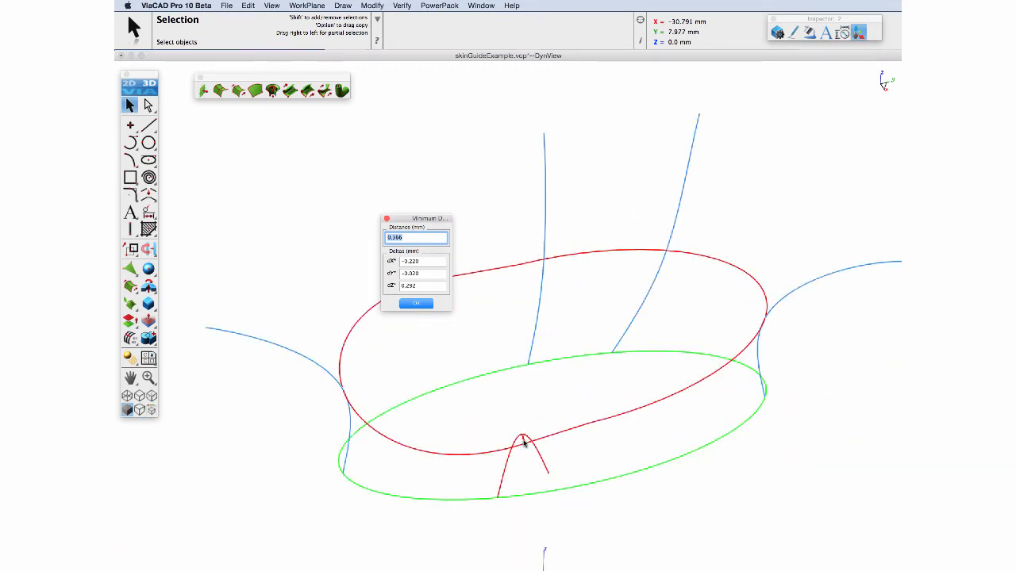
left_click(416, 303)
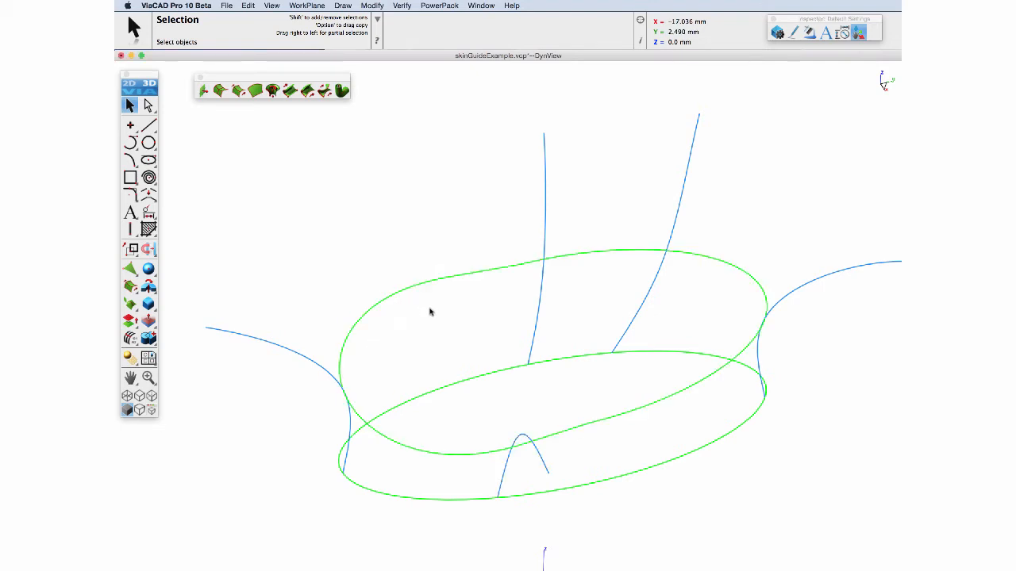
Display the control points of the short front blue section curve.
middle_click_drag(610, 497, 628, 421)
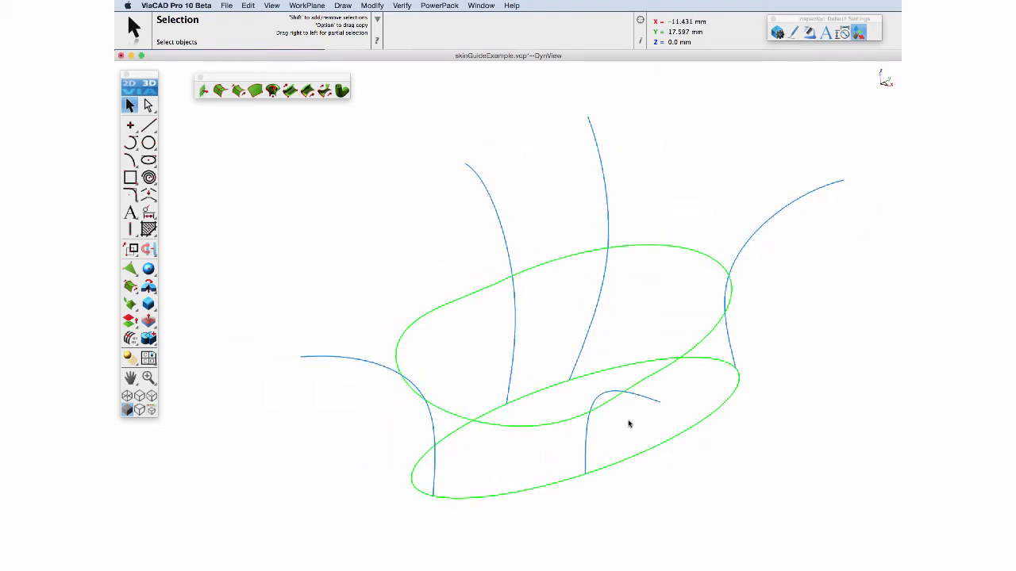
scroll(627, 424, "up", 5)
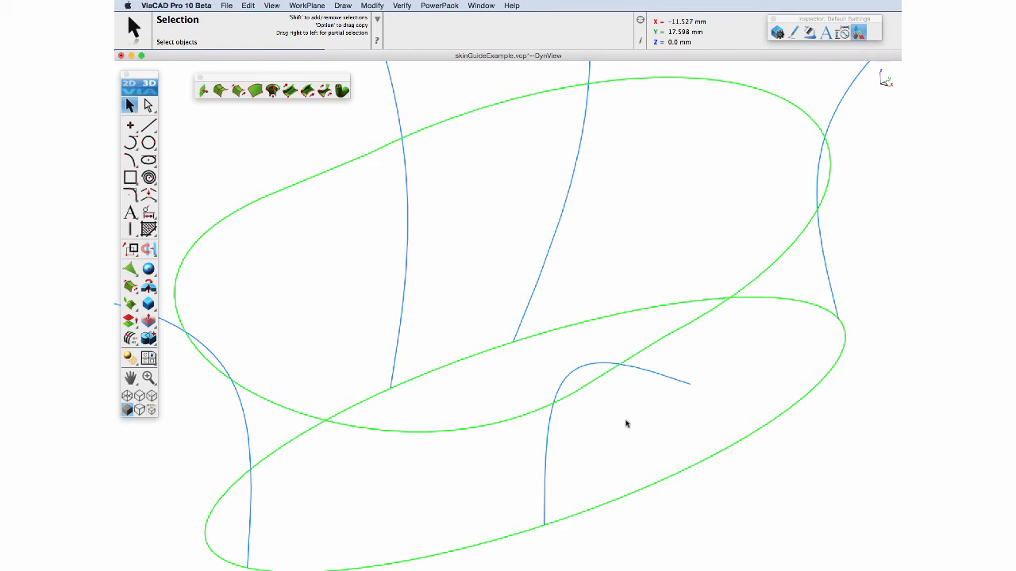
double_click(576, 370)
Create an infinite plane with the 3 Pts In Plane option through the front section curve's lower endpoint, bend vertex and upper endpoint.
left_click(147, 286)
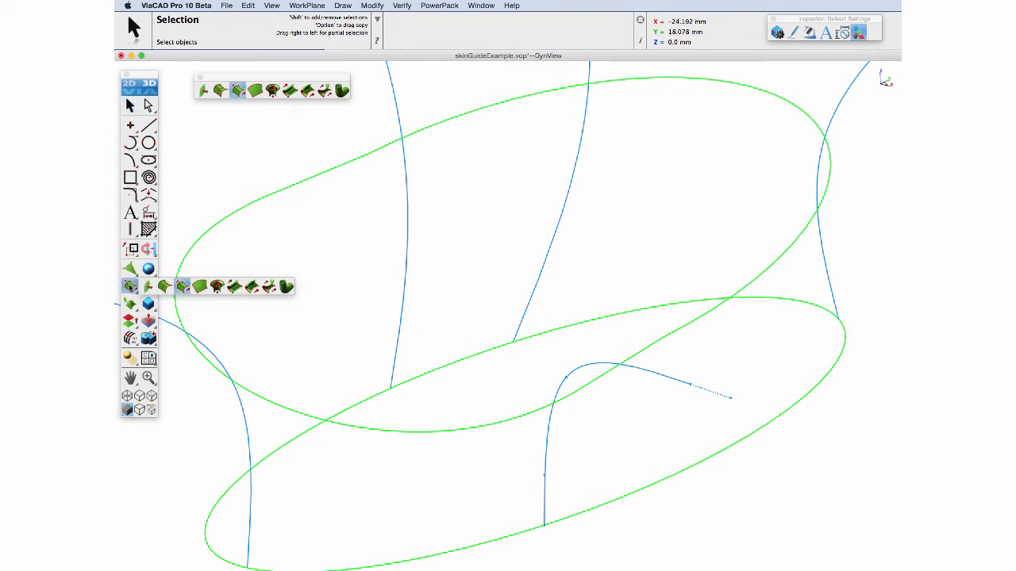
left_click(150, 288)
scroll(346, 65, "up", 1)
left_click(413, 19)
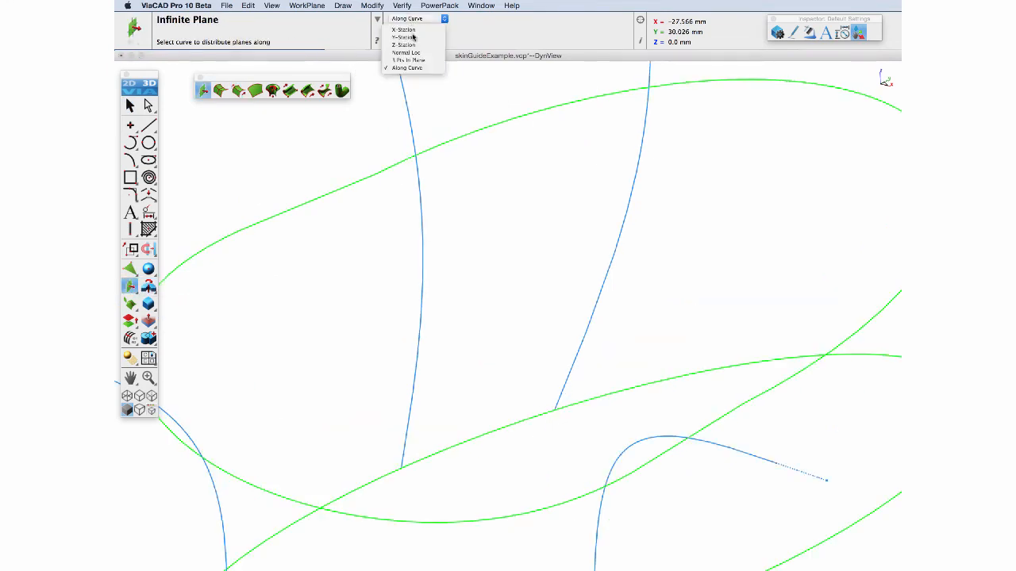
left_click(408, 60)
scroll(472, 263, "down", 1)
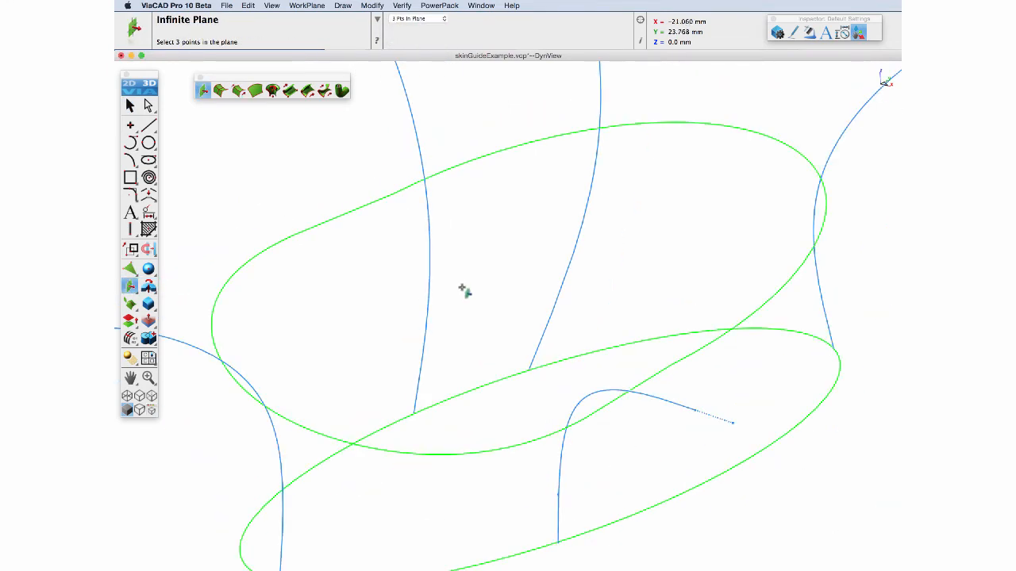
left_click(559, 543)
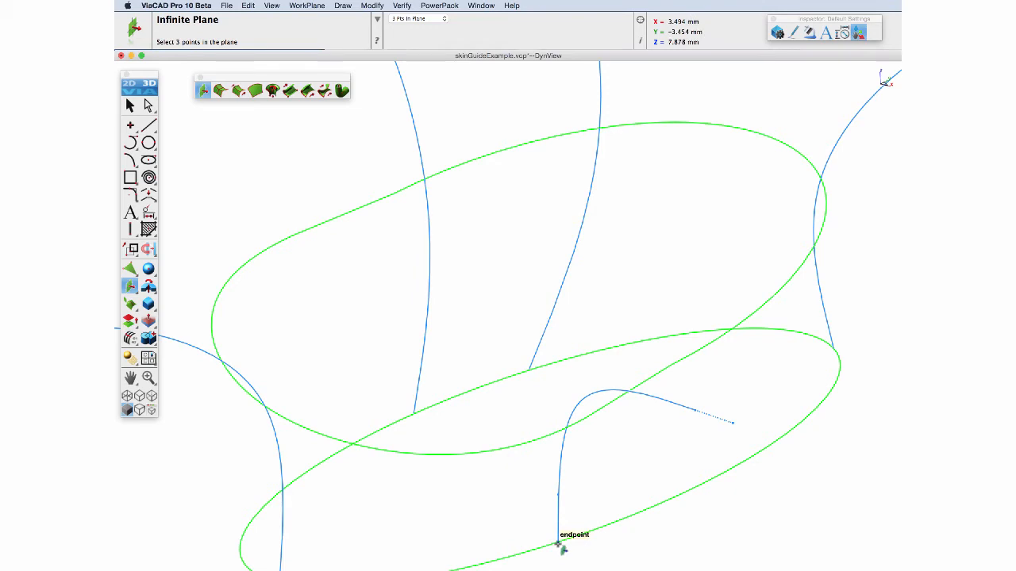
left_click(576, 404)
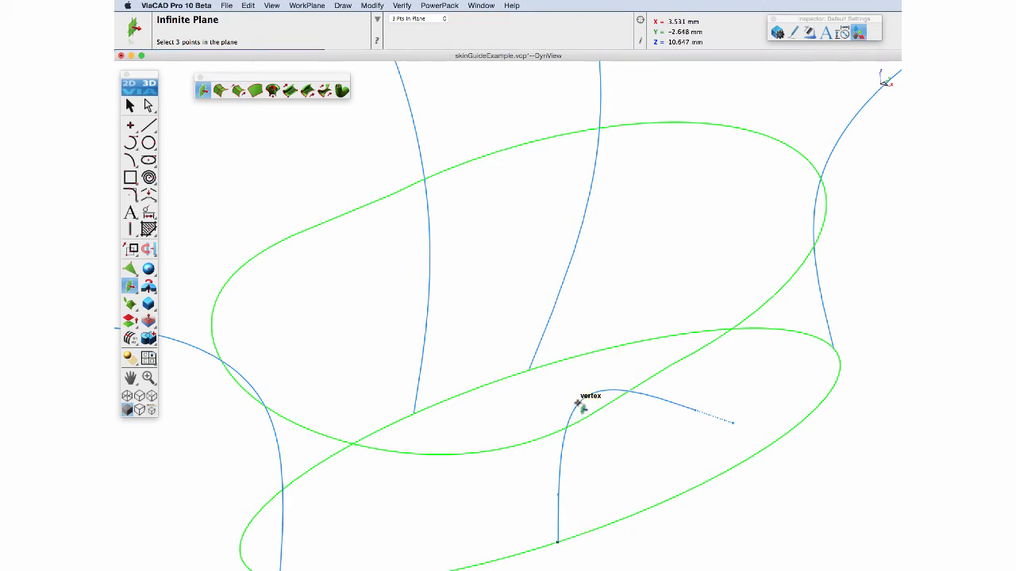
left_click(697, 411)
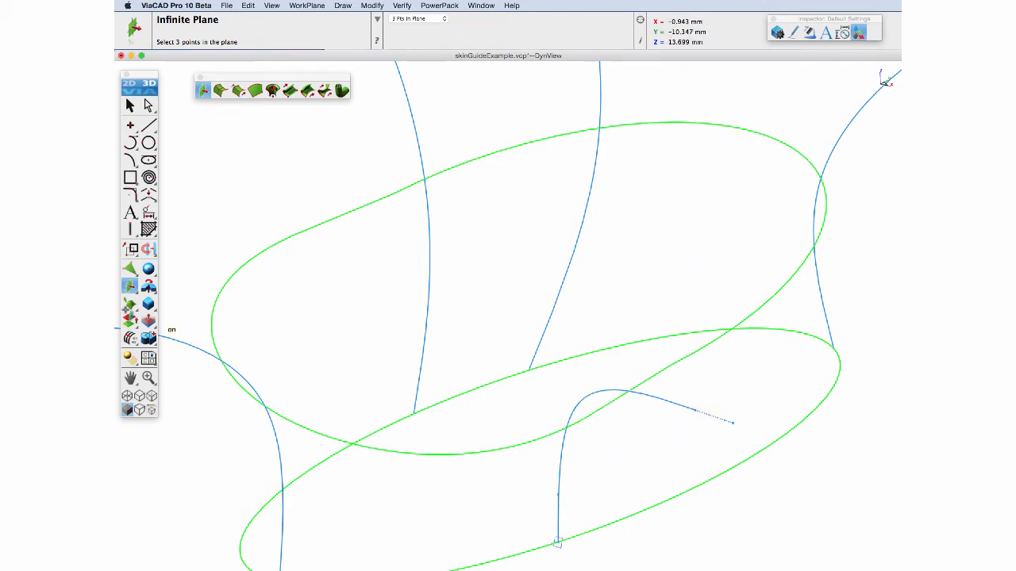
Cut a section of the upper green loop with the infinite plane to create their intersection point.
left_click(132, 308)
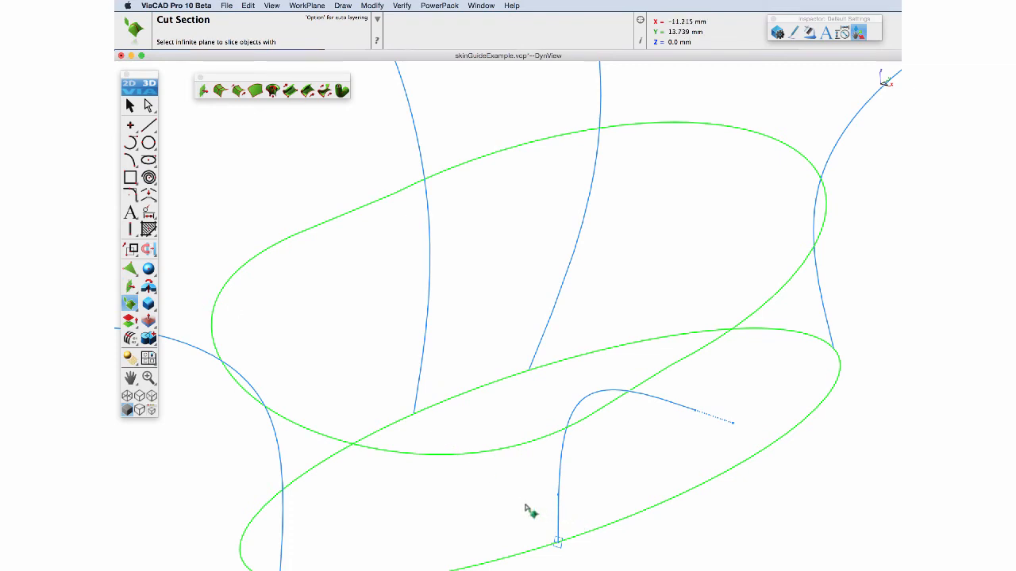
left_click(573, 558)
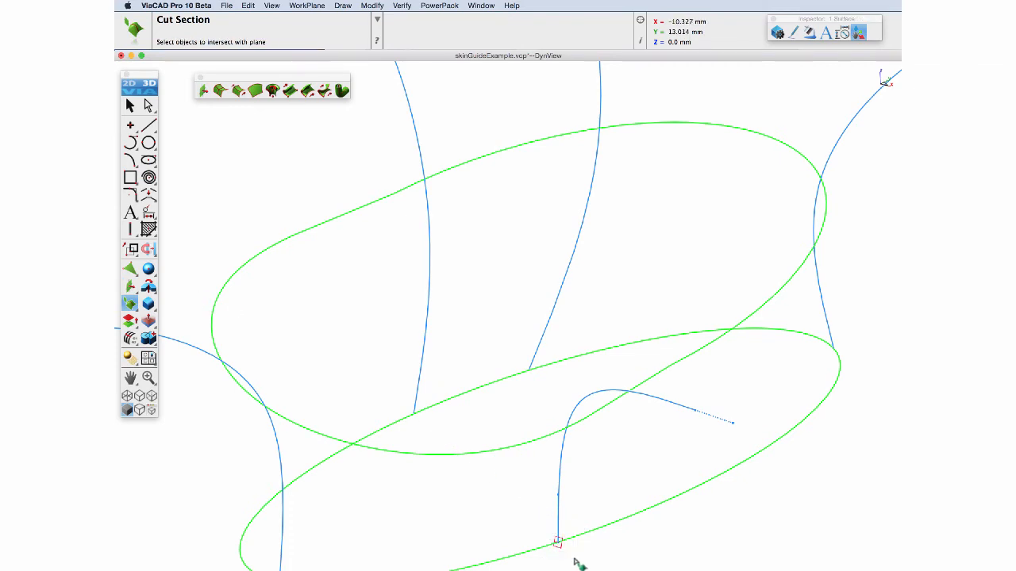
left_click(525, 445)
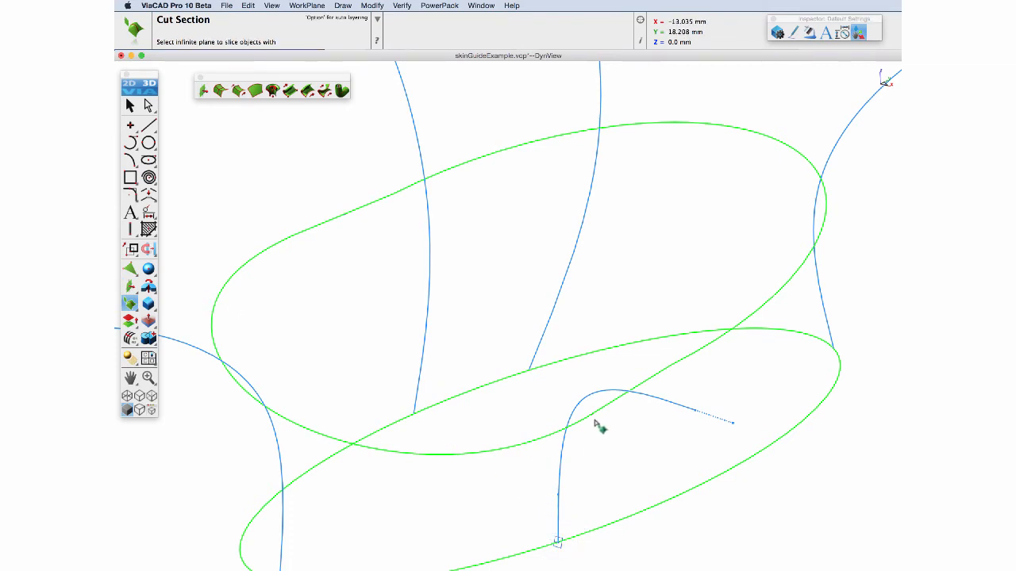
Translate the front section curve's bend vertex onto the intersection point on the upper green loop.
scroll(593, 416, "up", 6)
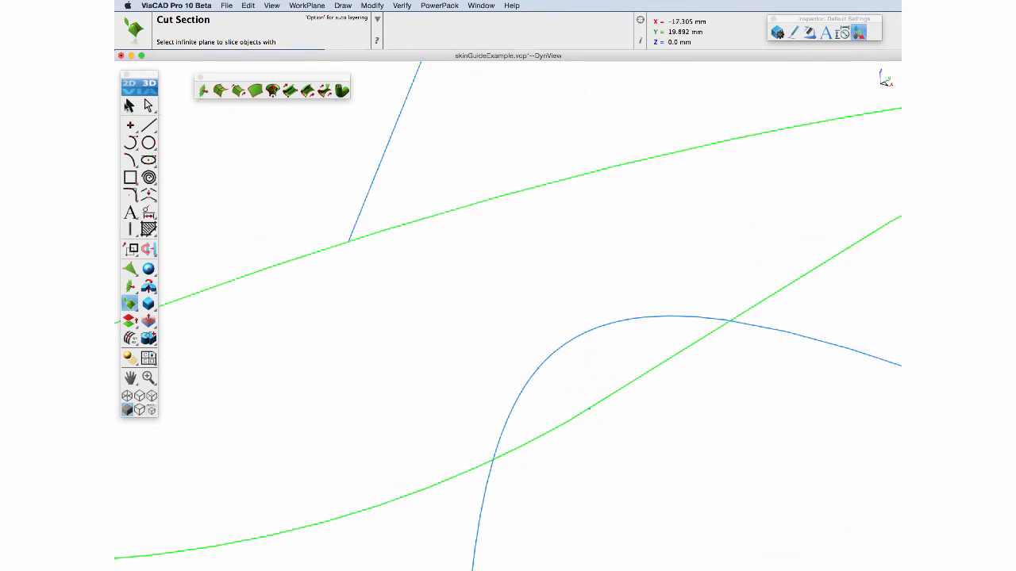
left_click(129, 106)
left_click_drag(513, 359, 573, 397)
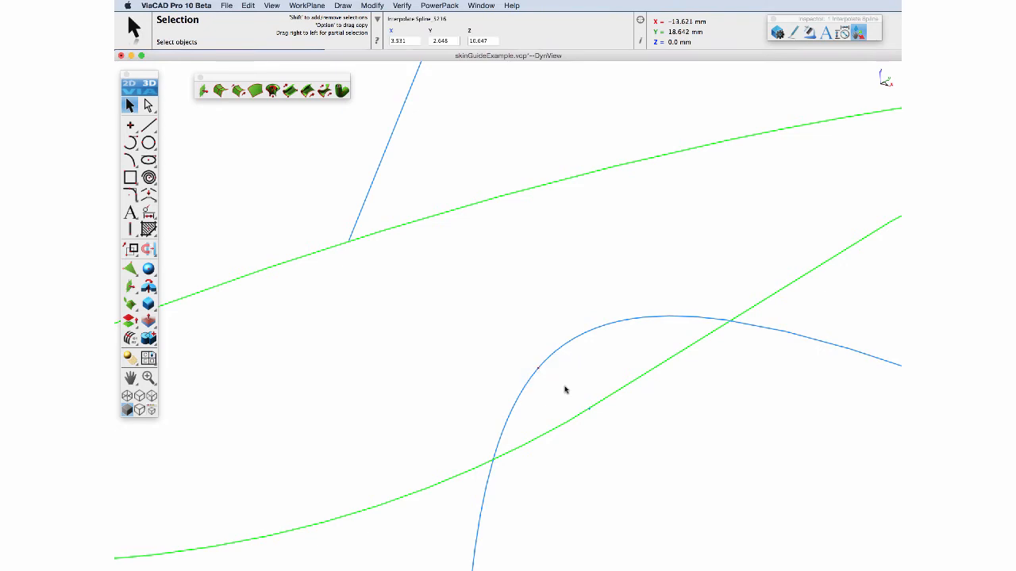
left_click(127, 249)
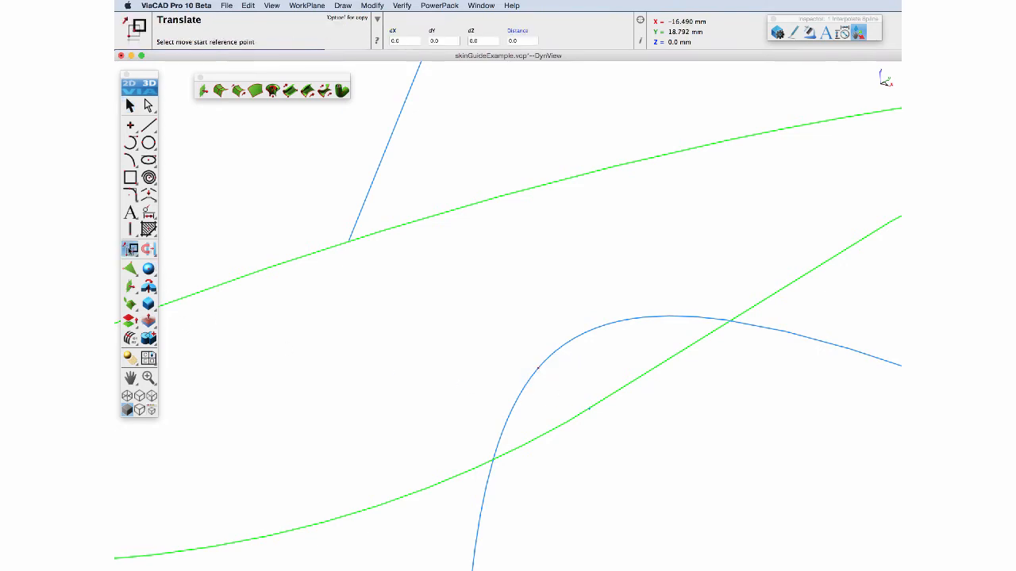
left_click(539, 367)
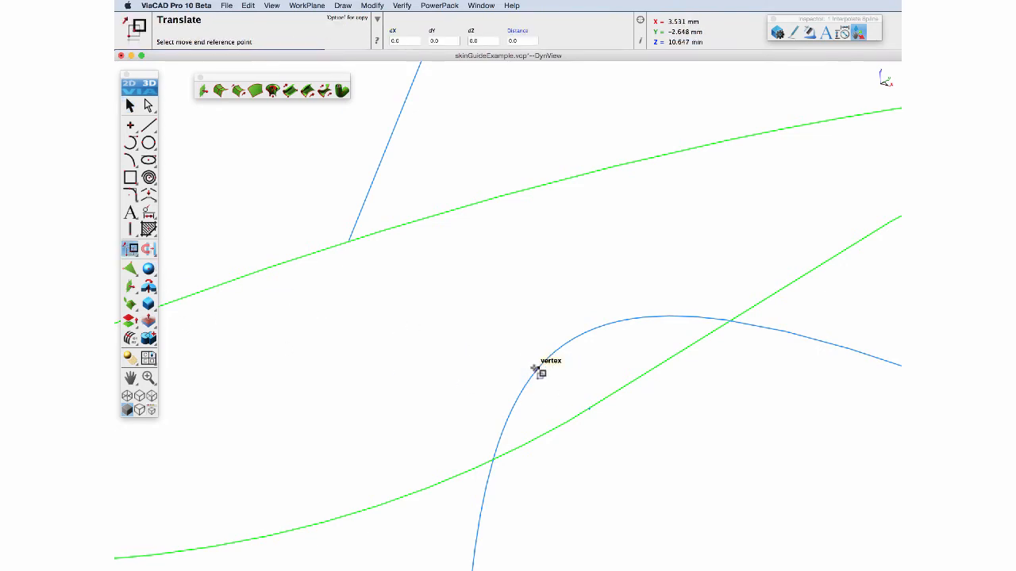
left_click(589, 410)
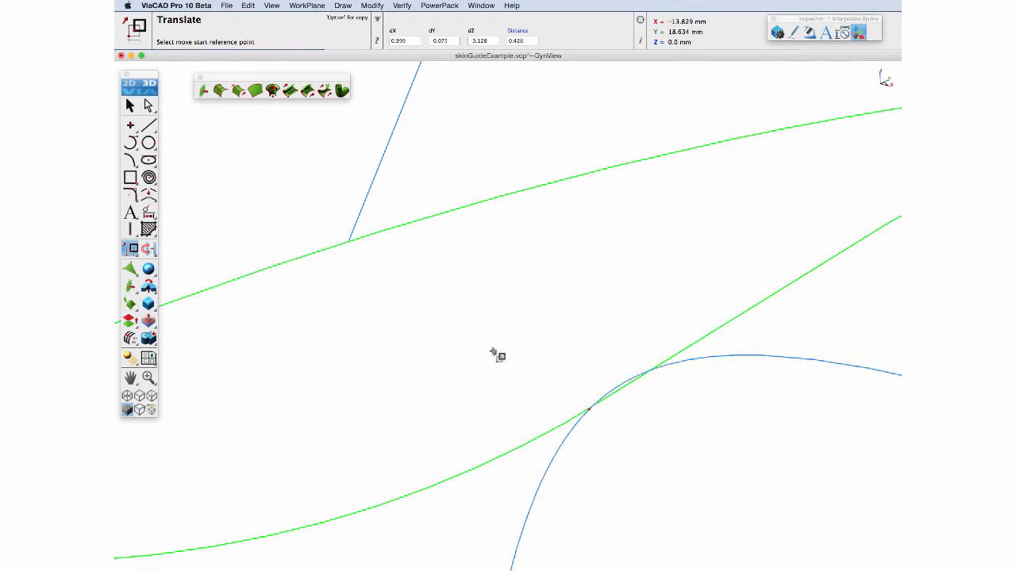
left_click(131, 106)
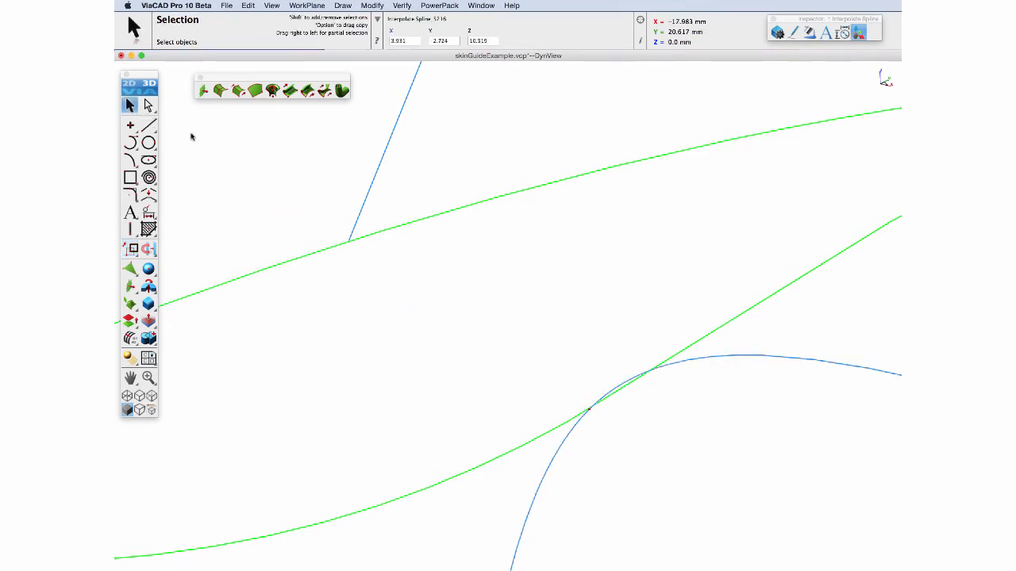
left_click(335, 184)
Show the curve direction of the upper and lower green guide loops to compare their start points.
key("super+f")
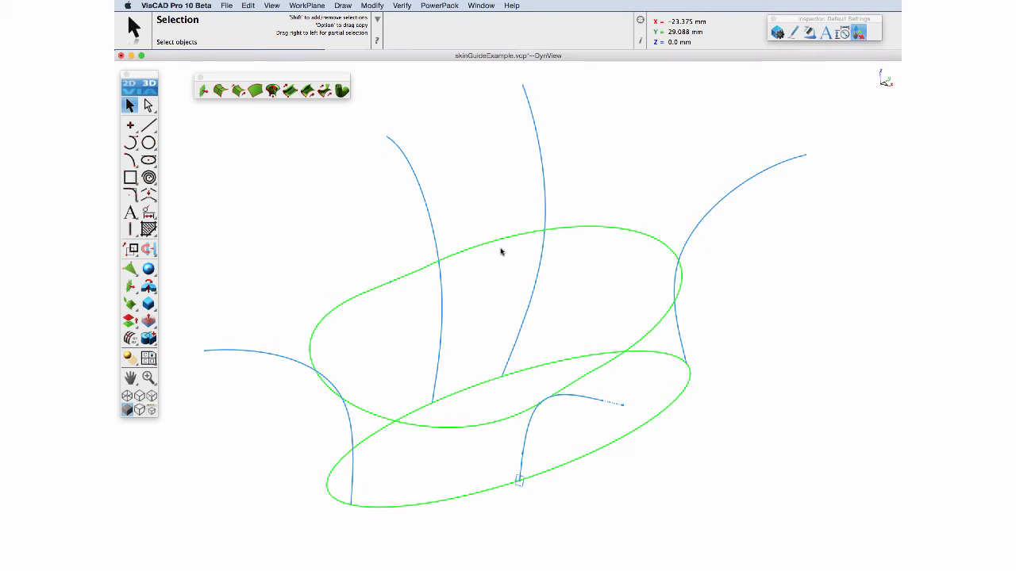
left_click(672, 355)
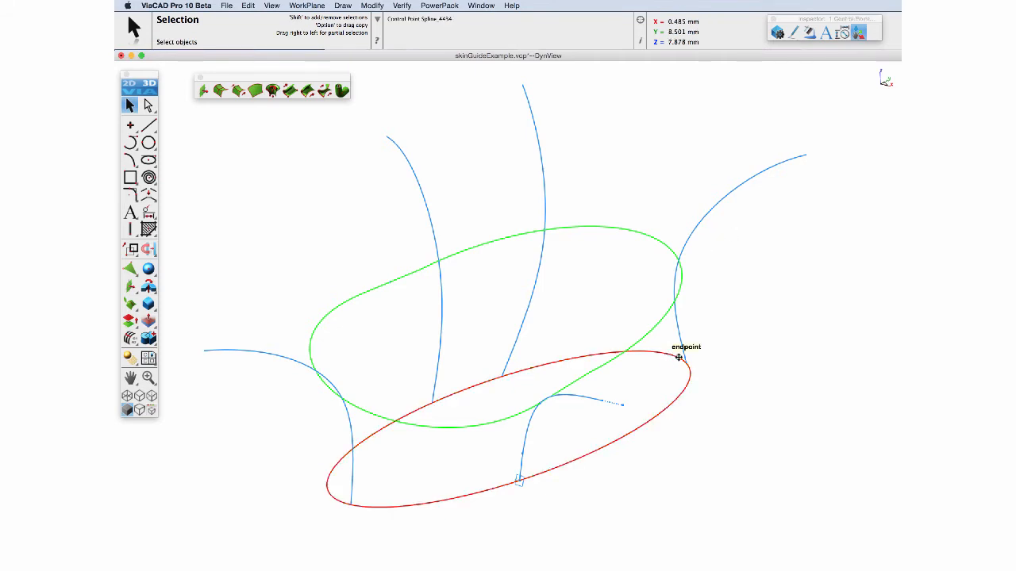
left_click(626, 231)
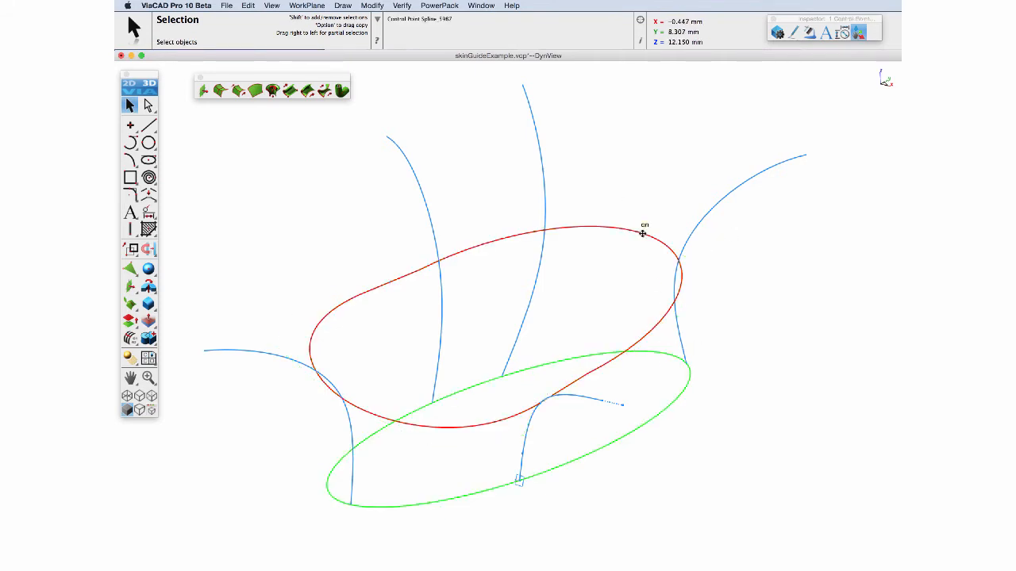
left_click(401, 6)
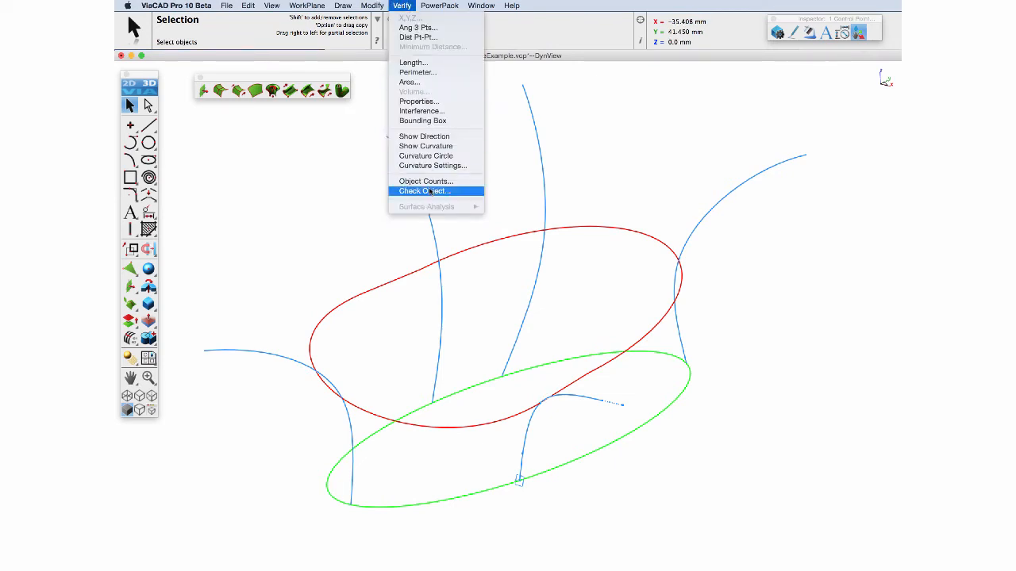
left_click(423, 138)
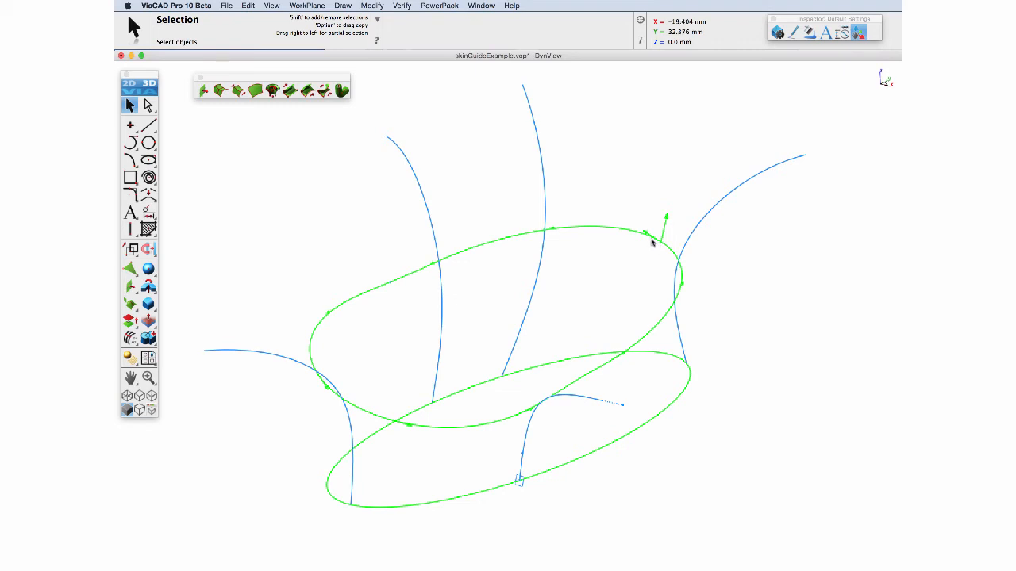
left_click(668, 358)
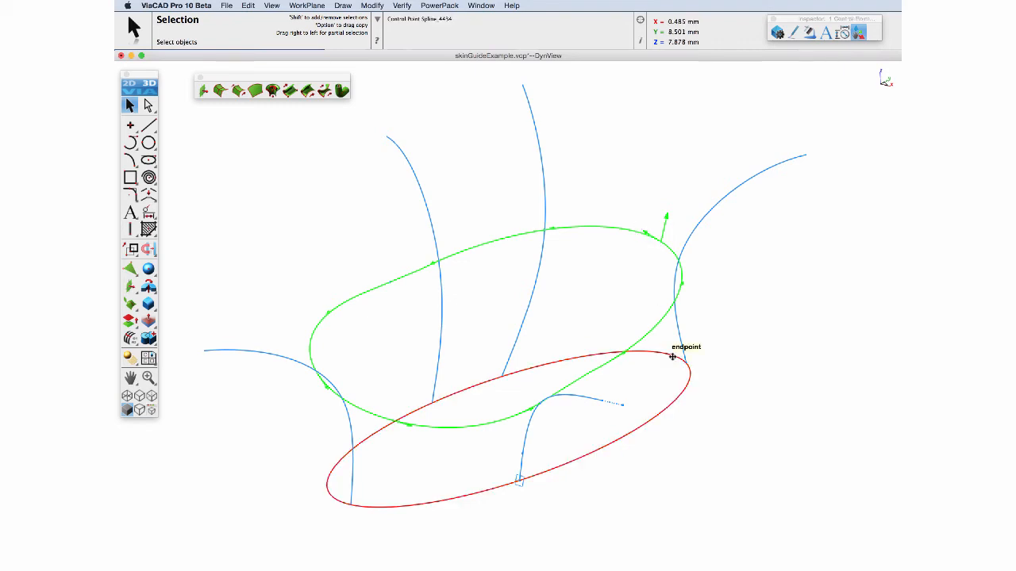
left_click(402, 6)
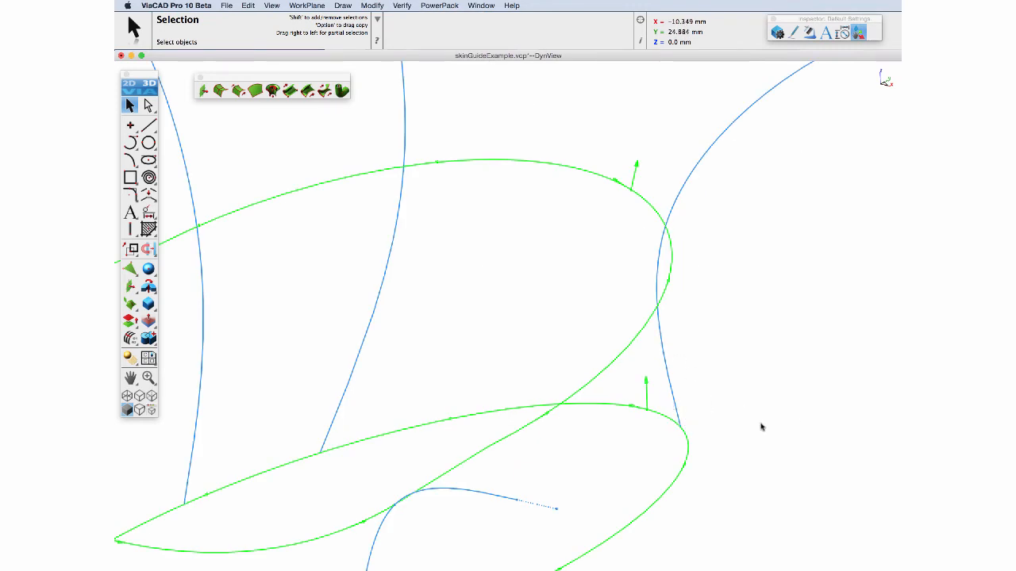
Segment the lower green loop at the lower endpoint of the blue section curve nearest the loop's start point.
scroll(753, 519, "up", 2)
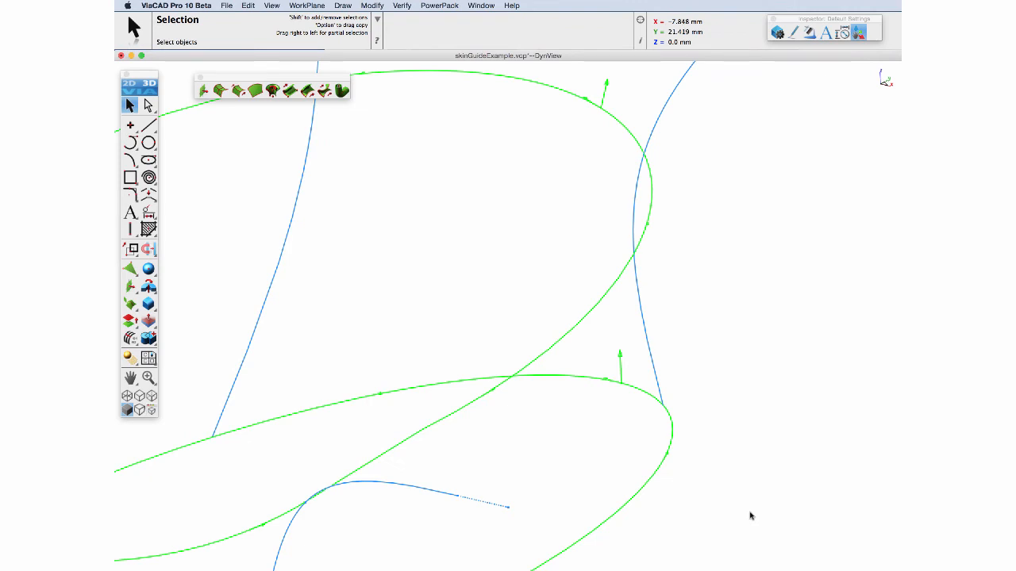
left_click(148, 195)
left_click_drag(147, 194, 223, 202)
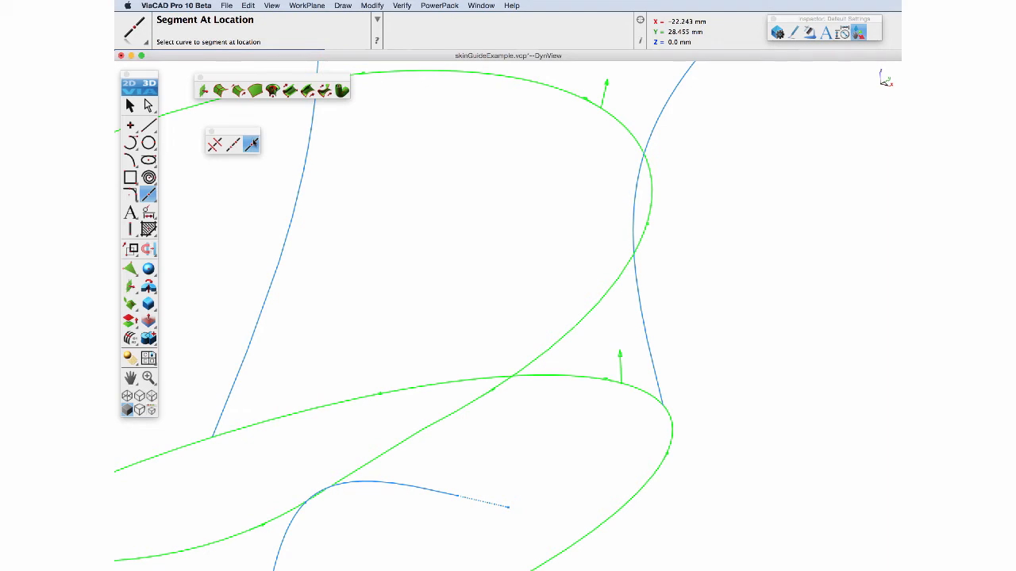
left_click(671, 426)
scroll(645, 424, "up", 3)
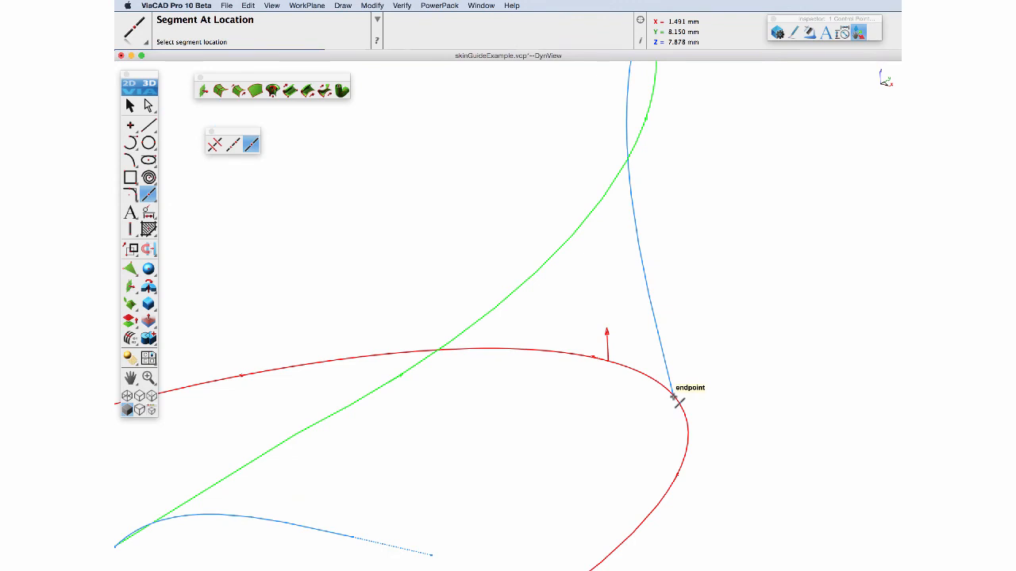
left_click(676, 400)
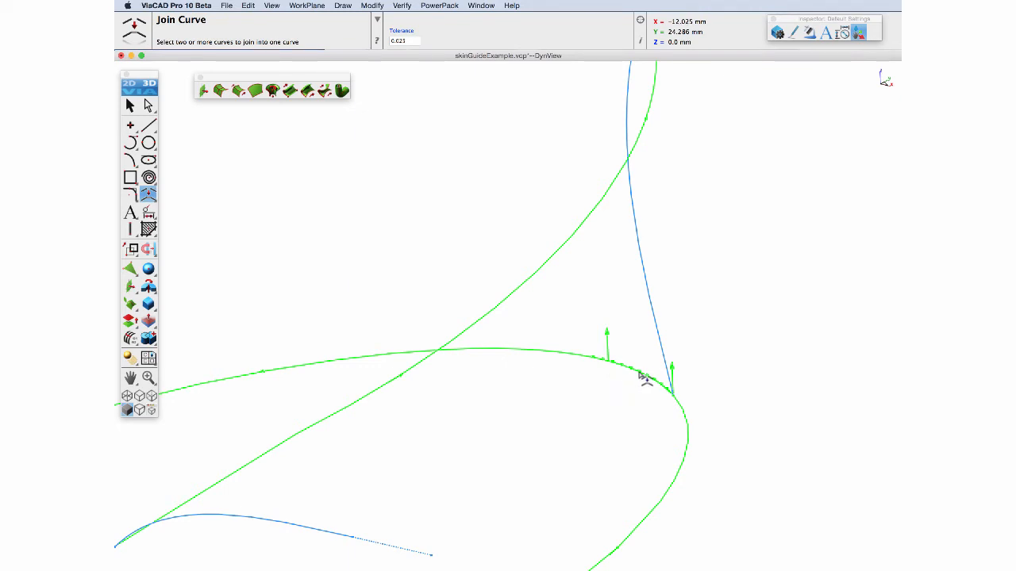
Join the two pieces of the lower green loop into one curve with Join Curve.
left_click(643, 378)
left_click(527, 351)
scroll(622, 467, "down", 6)
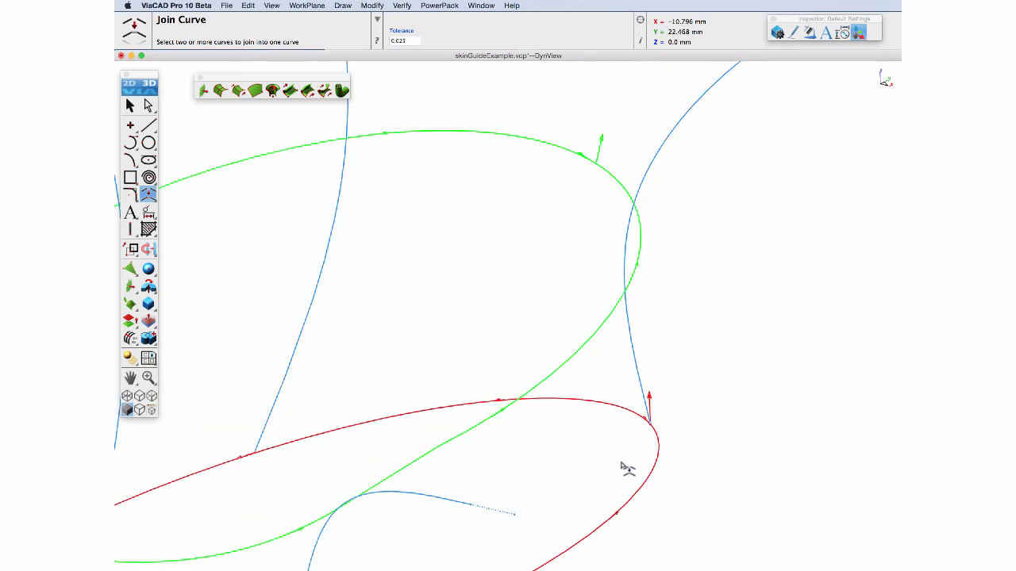
Segment the upper green loop at the vertex where the same blue section curve touches it.
scroll(622, 468, "up", 3)
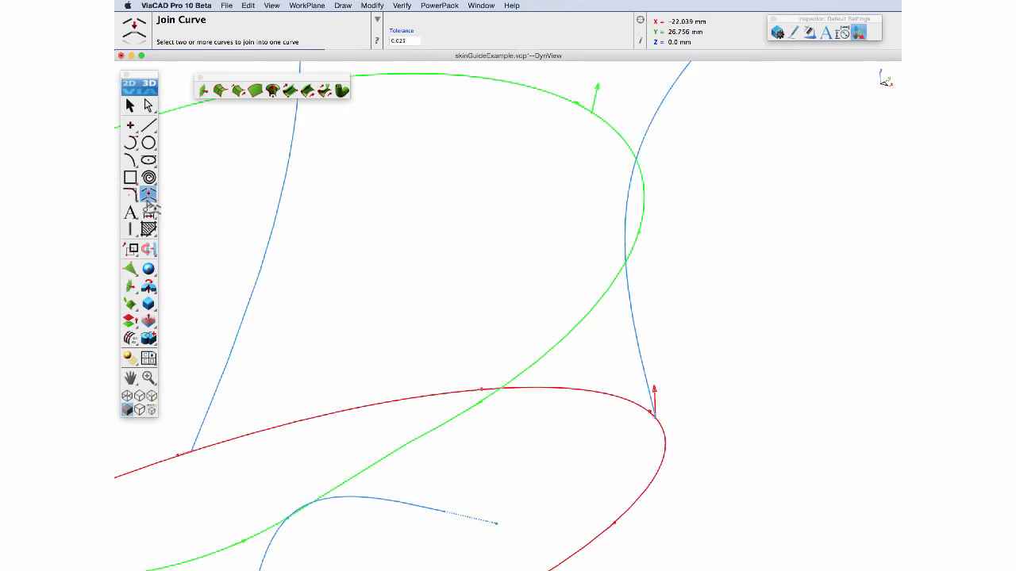
left_click_drag(148, 195, 215, 199)
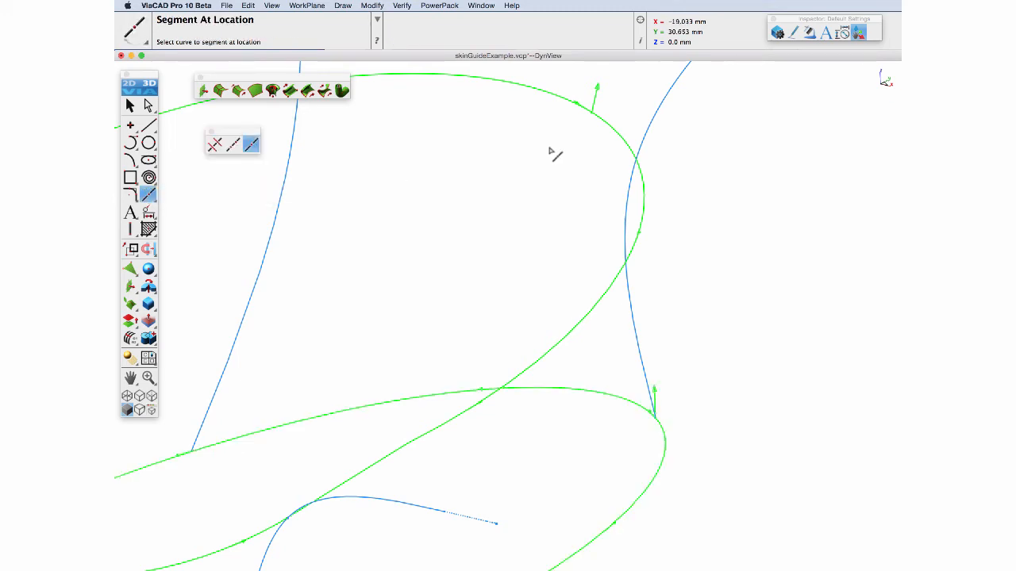
scroll(585, 137, "up", 2)
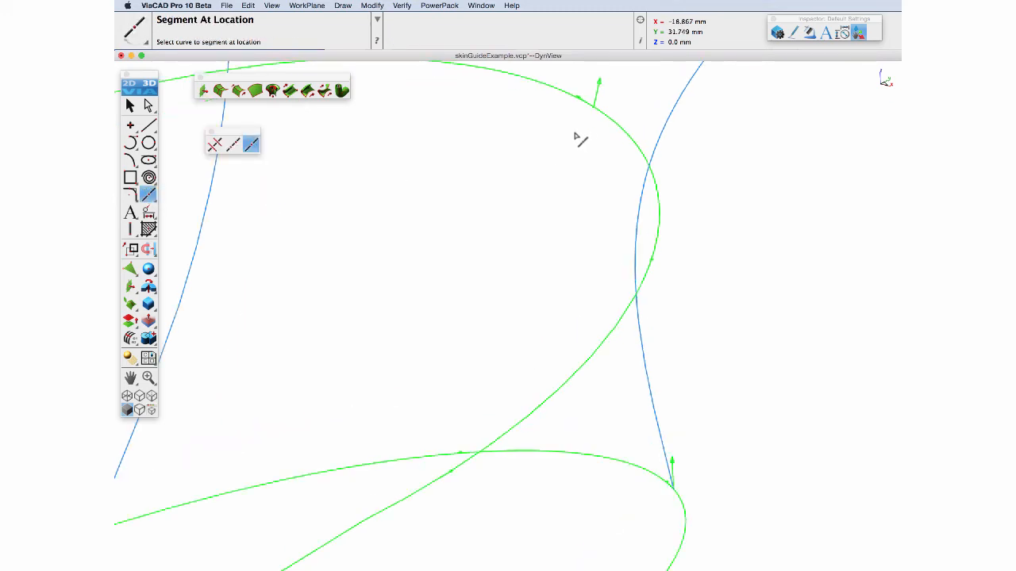
left_click(619, 129)
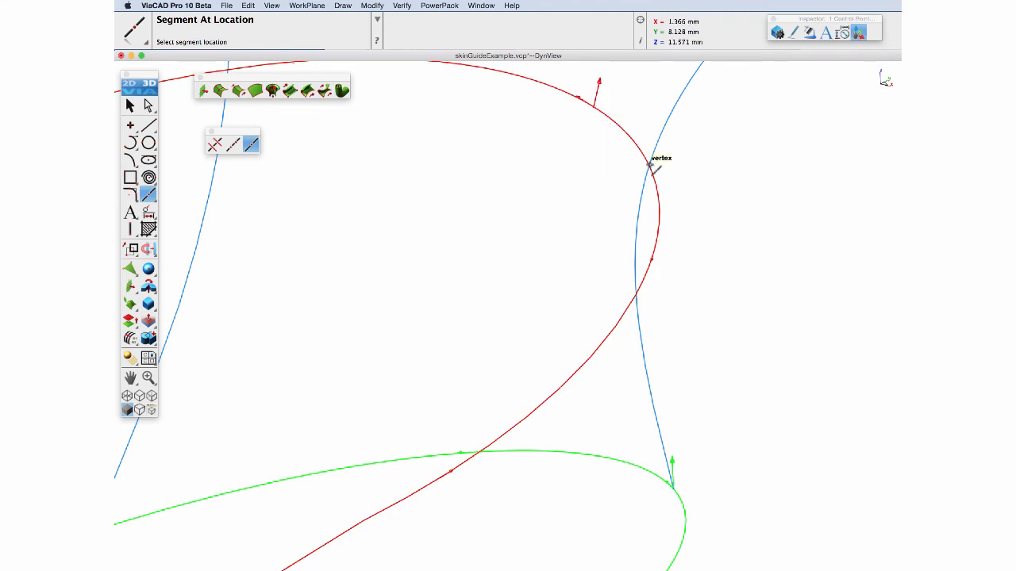
left_click(652, 165)
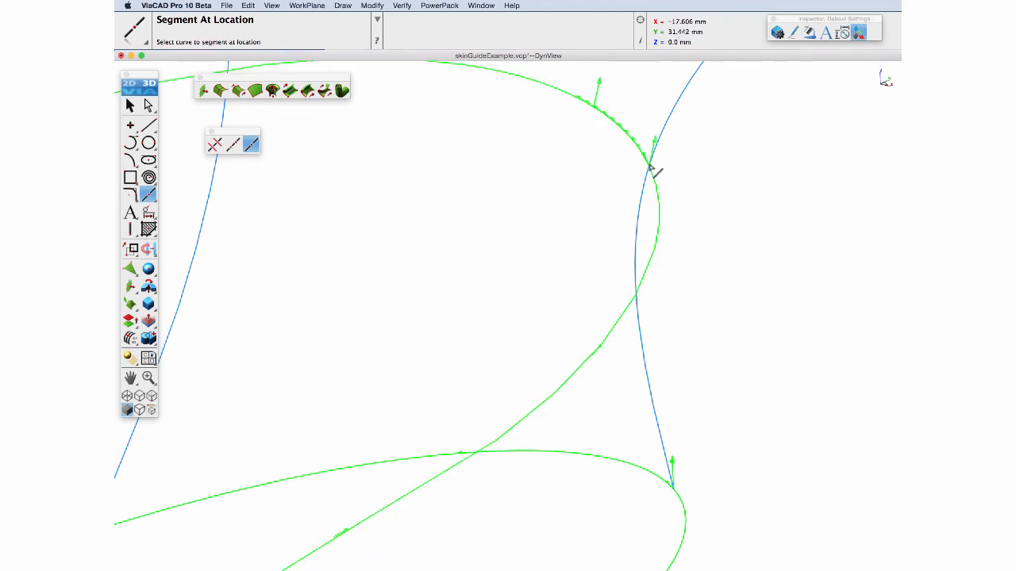
Join the two pieces of the upper green loop into one curve with Join Curve.
left_click_drag(147, 195, 254, 196)
left_click(633, 136)
left_click(555, 91)
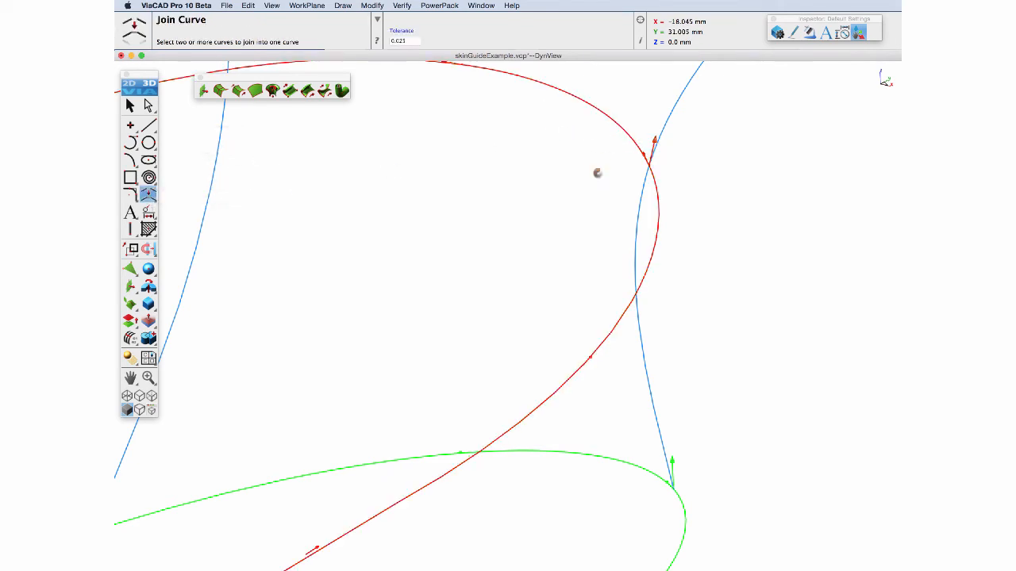
Create a Guide Skin Surface through all five blue section curves, using the lower and upper green loops as guides.
scroll(591, 167, "down", 5)
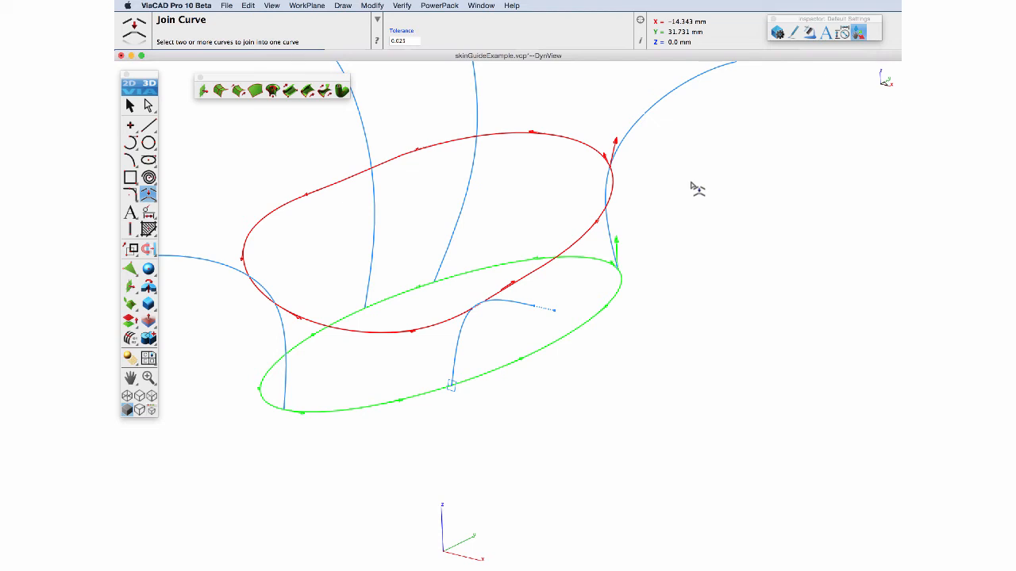
middle_click_drag(651, 158, 715, 275)
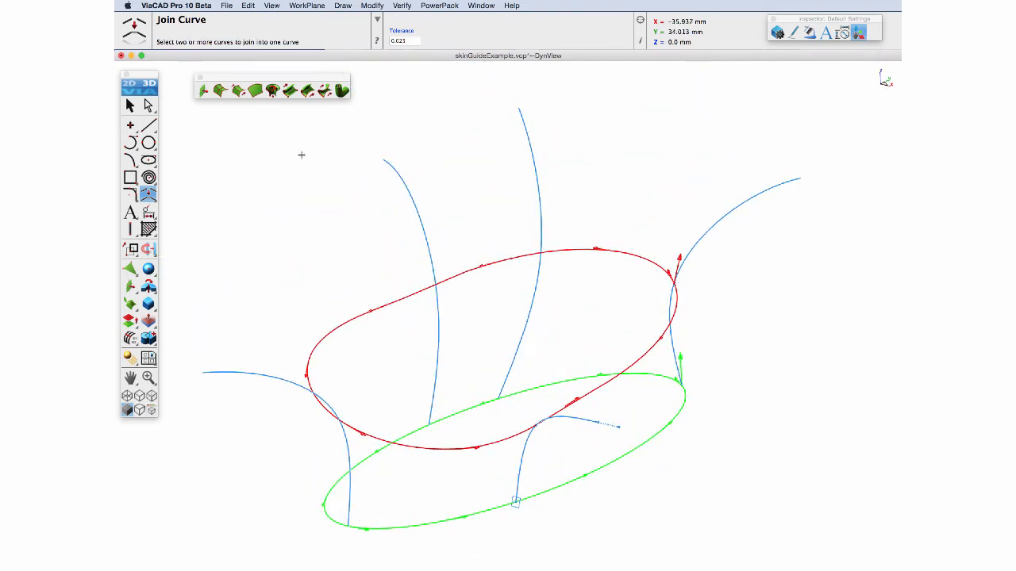
left_click(131, 106)
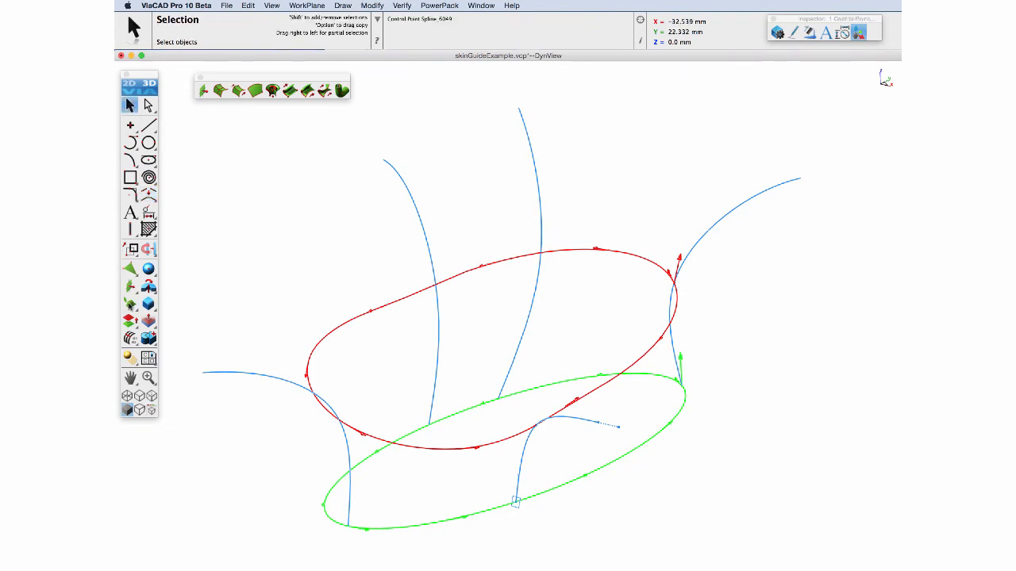
left_click_drag(130, 303, 157, 309)
left_click(238, 92)
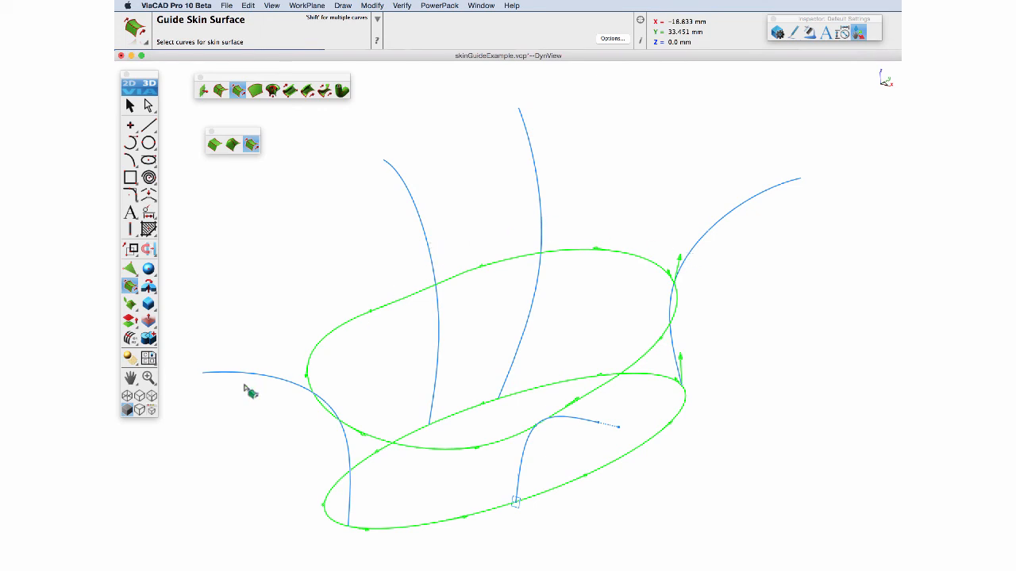
key("shift")
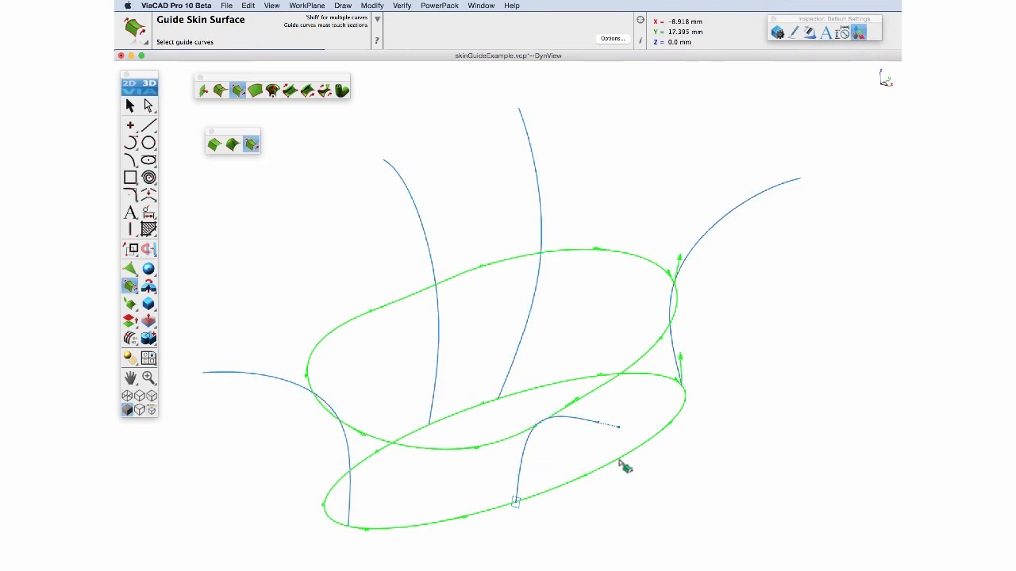
left_click(620, 460)
left_click(642, 354, "shift")
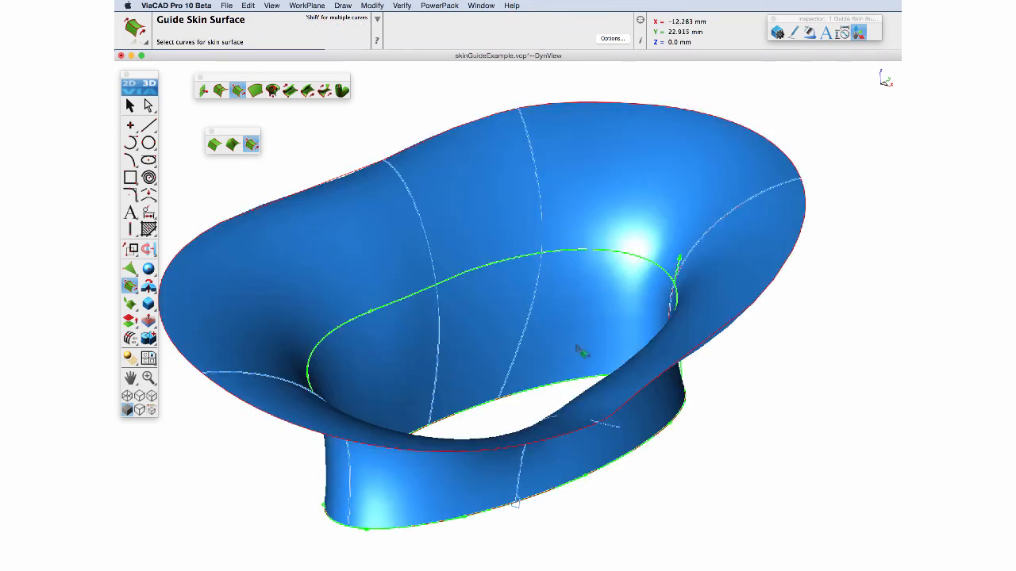
Draw a horizontal single line above the skin surface in the Right Side view, spanning about the width of its lower collar.
mouse_move(575, 504)
middle_mouse_down()
mouse_move(535, 408)
mouse_move(544, 336)
mouse_move(548, 357)
mouse_move(512, 450)
mouse_move(616, 408)
mouse_move(617, 469)
mouse_move(549, 442)
mouse_move(639, 385)
middle_mouse_up()
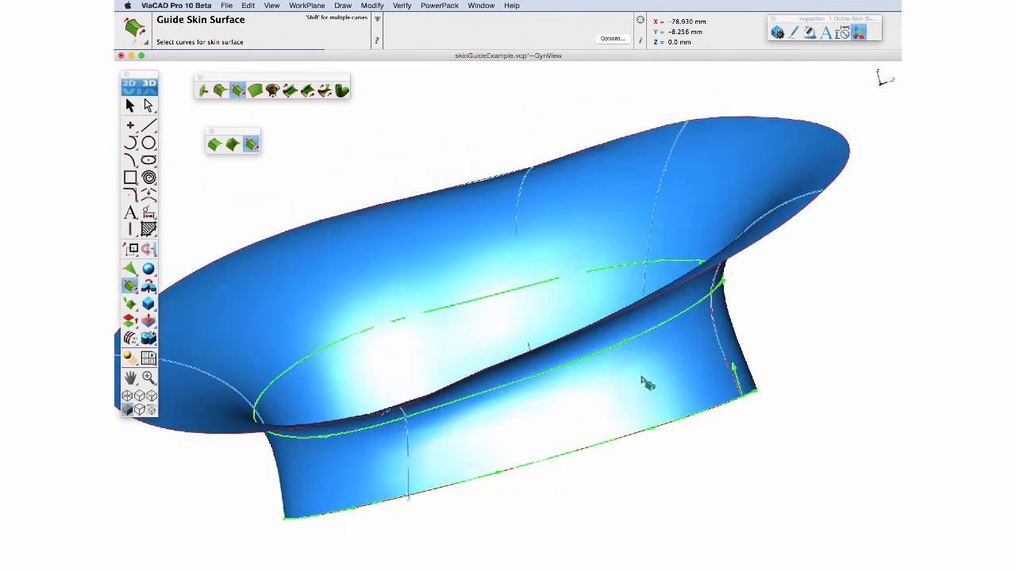
key("super+1")
key("super+2")
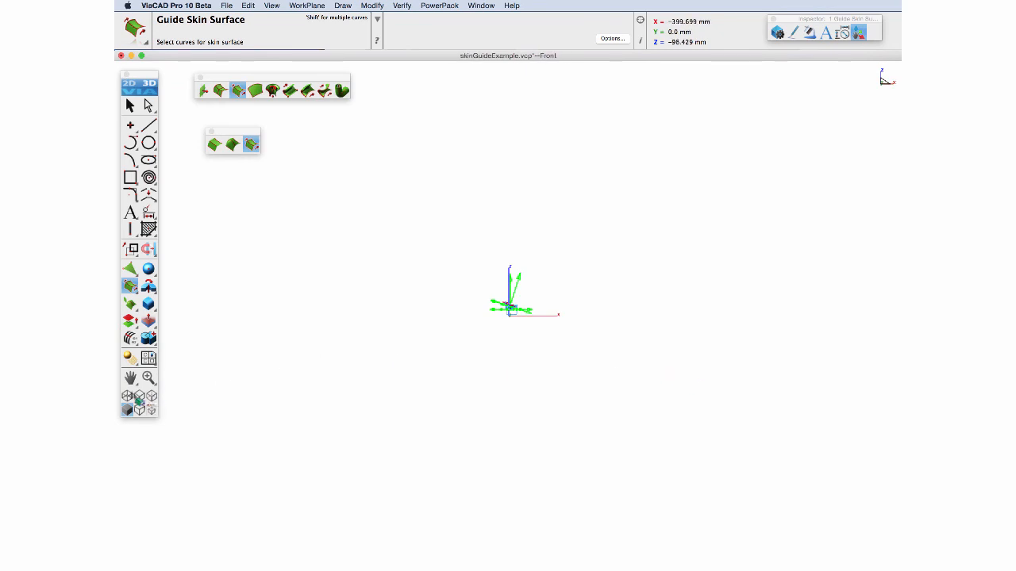
key("super+f")
key("super+1")
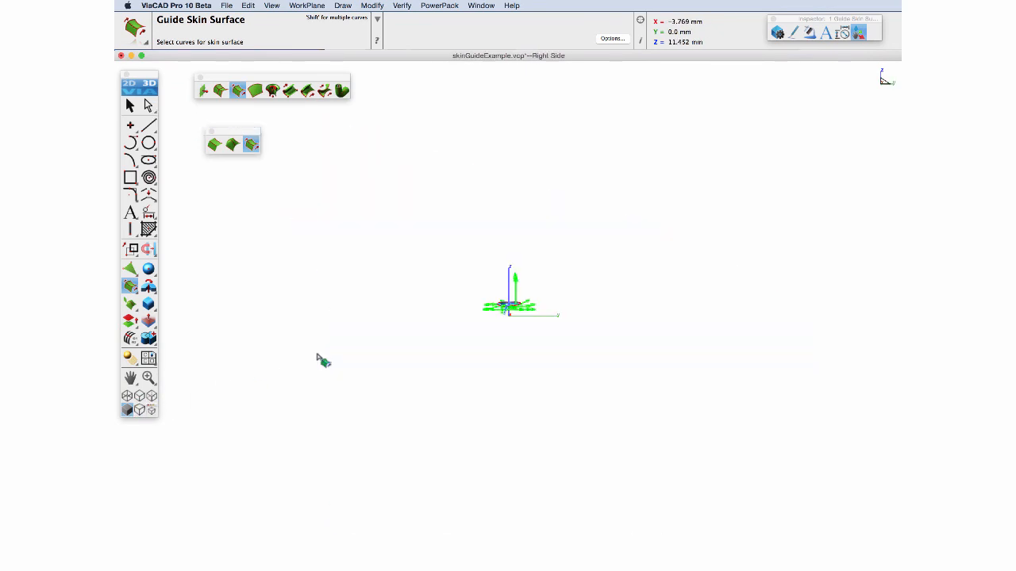
key("super+f")
middle_click_drag(344, 254, 406, 268)
scroll(378, 258, "down", 3)
left_click(148, 124)
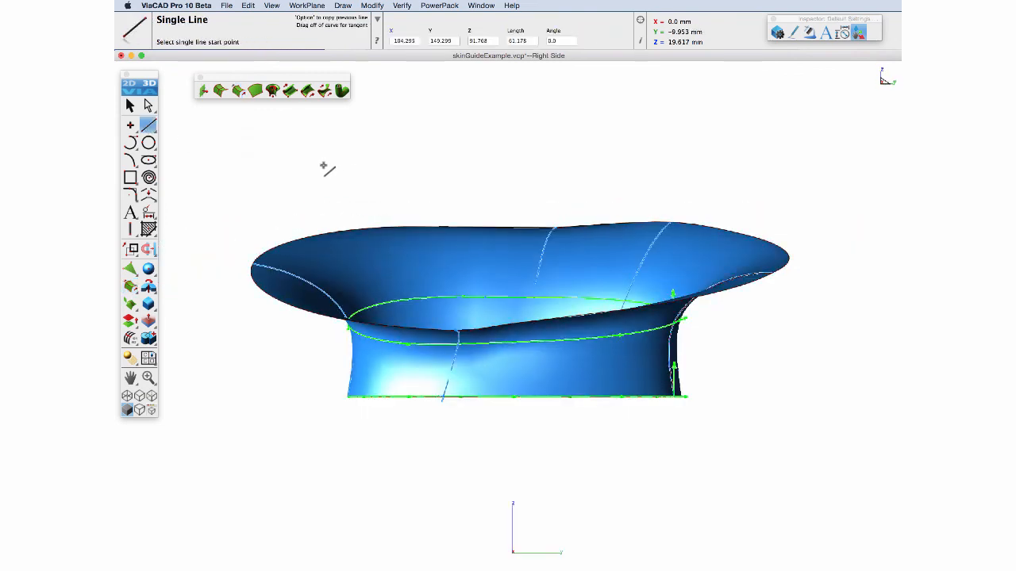
left_click(368, 172)
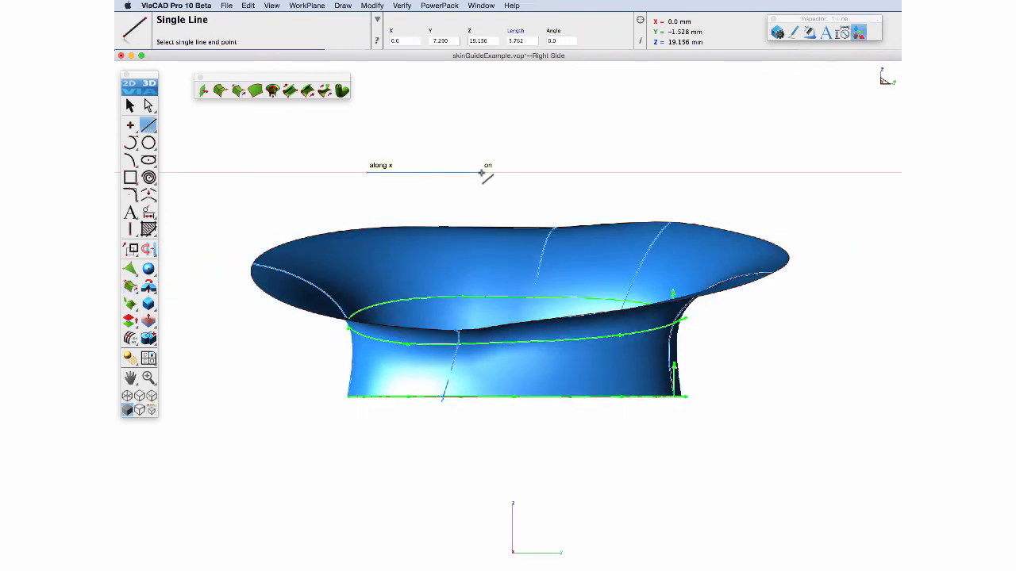
left_click(671, 172)
Distribute 10 infinite planes along the horizontal line using the Along Curve option of Infinite Plane.
left_click_drag(129, 288, 147, 287)
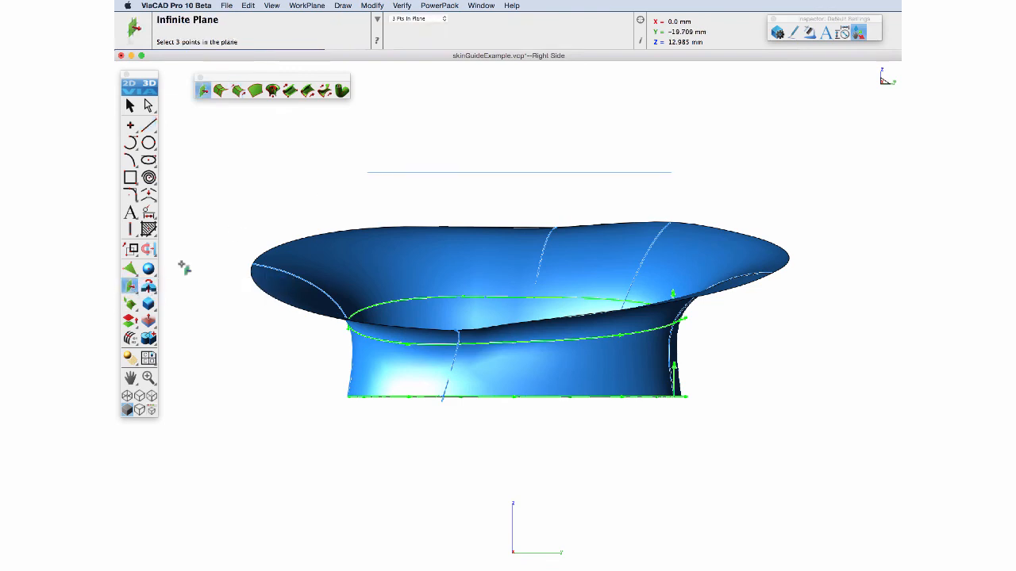
left_click(418, 18)
left_click(413, 68)
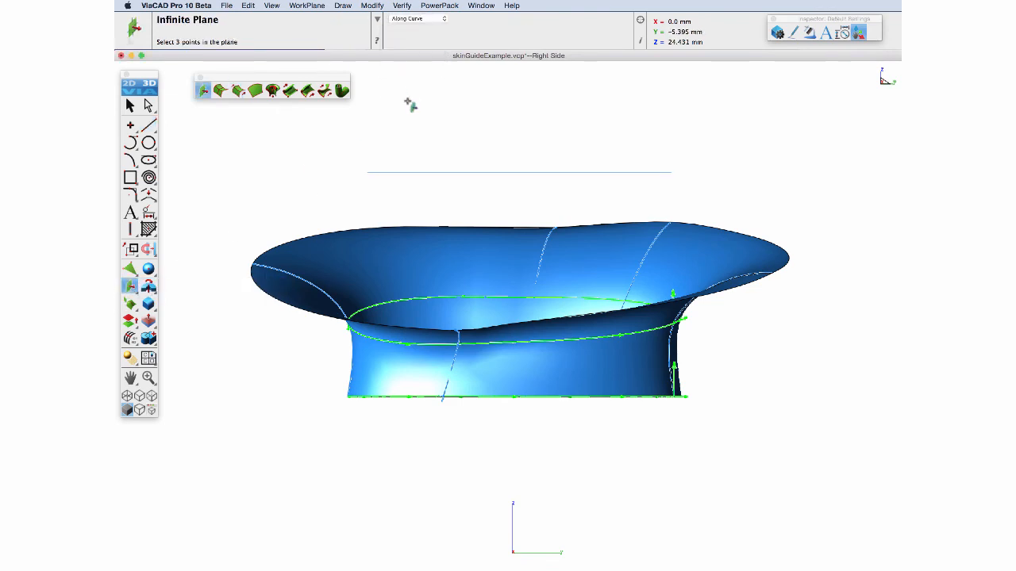
left_click(414, 173)
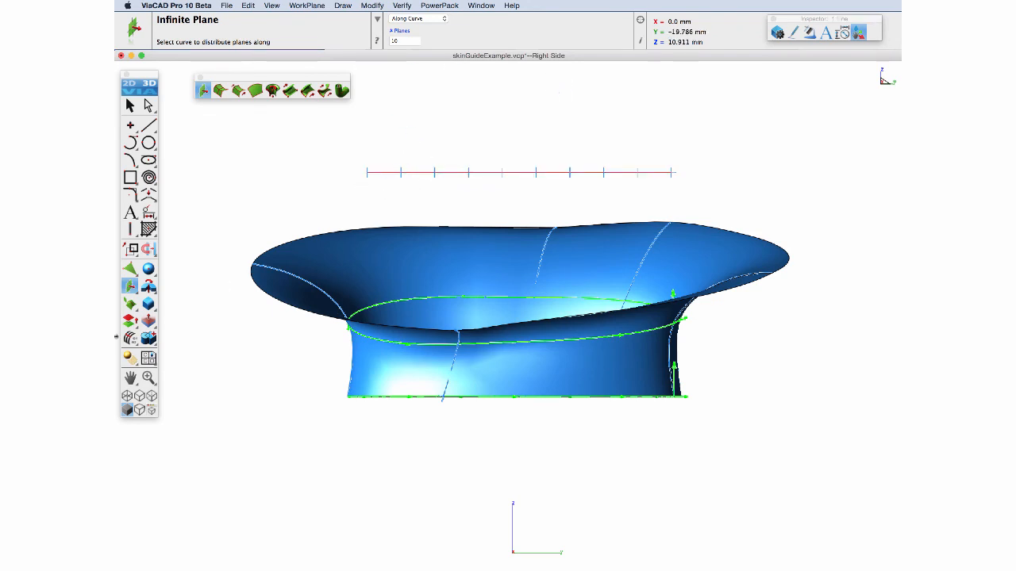
Cut the skin surface with all ten infinite planes using Cut Section with auto layering.
left_click(130, 303)
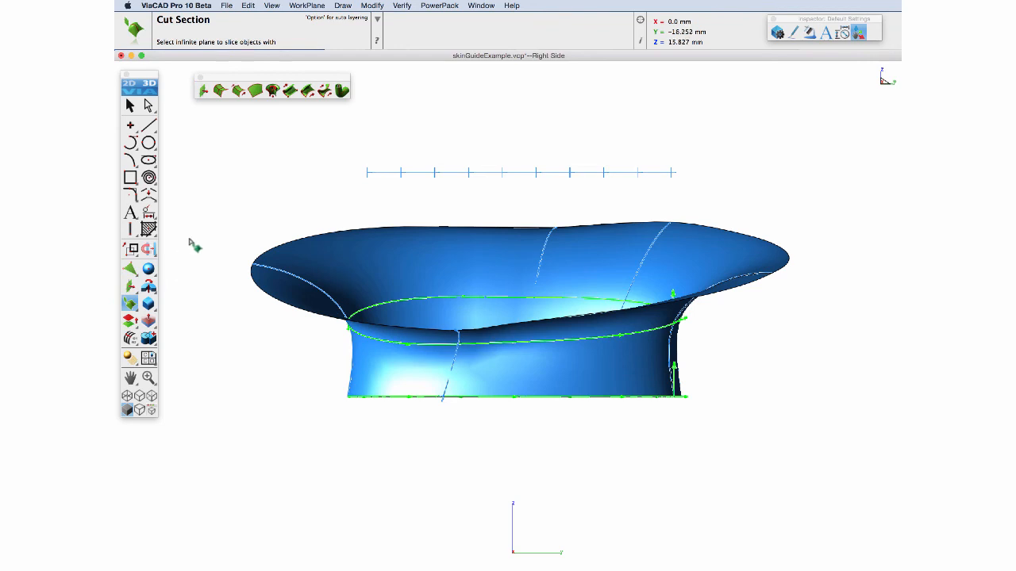
left_click_drag(341, 151, 308, 158)
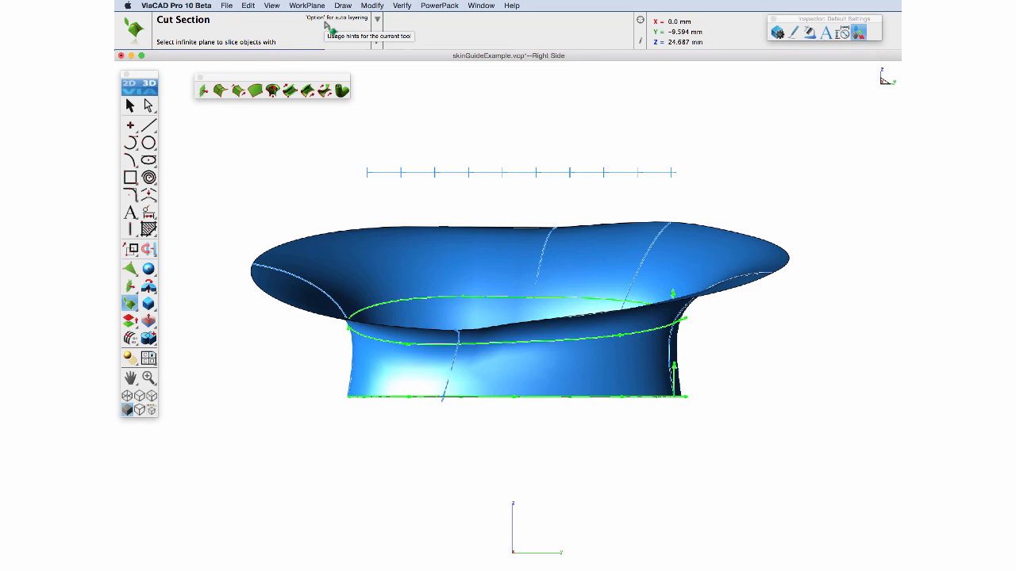
left_click_drag(328, 150, 691, 187)
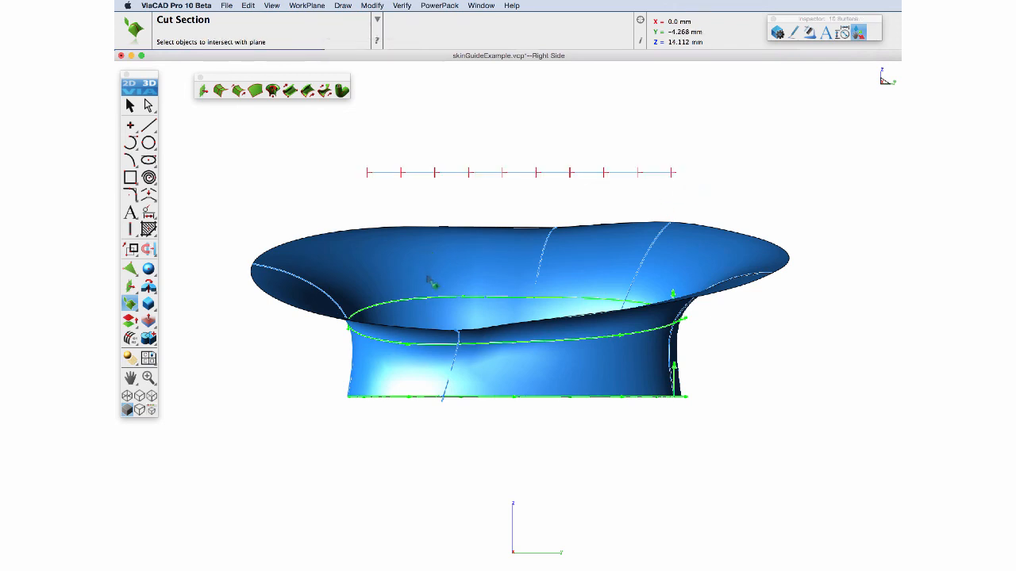
left_click(410, 313)
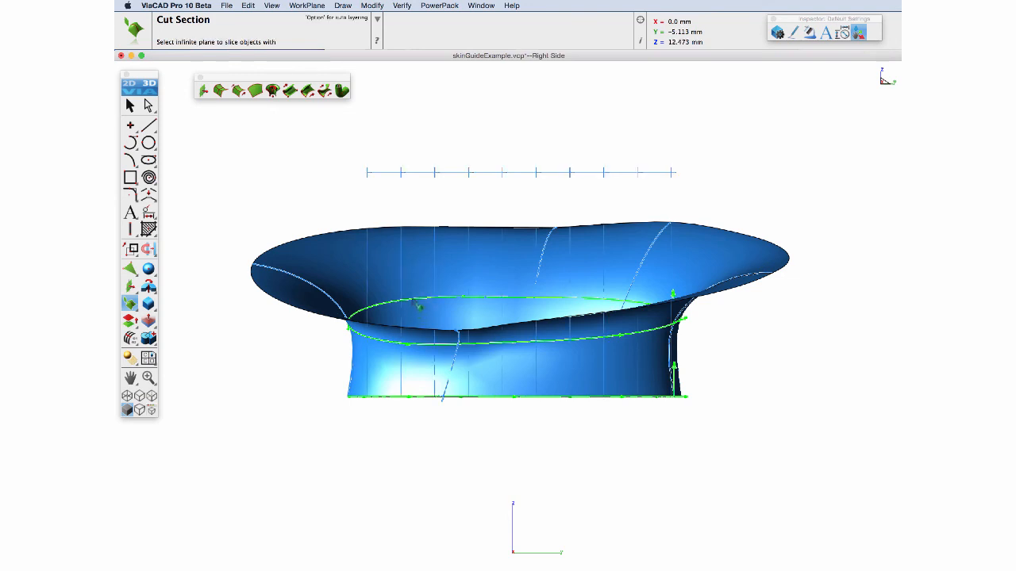
Make the Cut Set layer active with Layer1 hidden, and show the section curves in the Isometric view.
left_click_drag(900, 125, 716, 89)
left_click(731, 139)
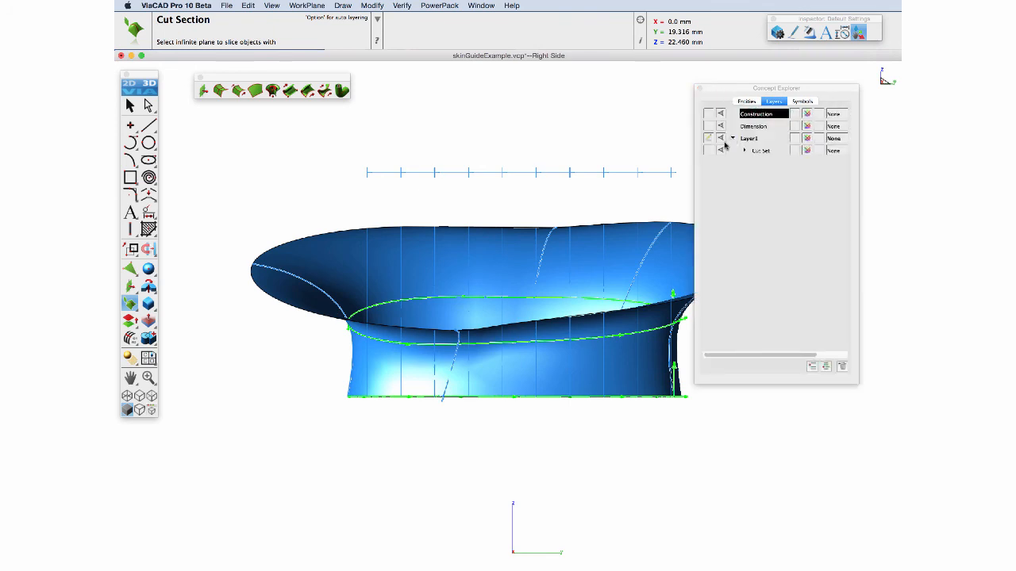
left_click(720, 151)
left_click(748, 207)
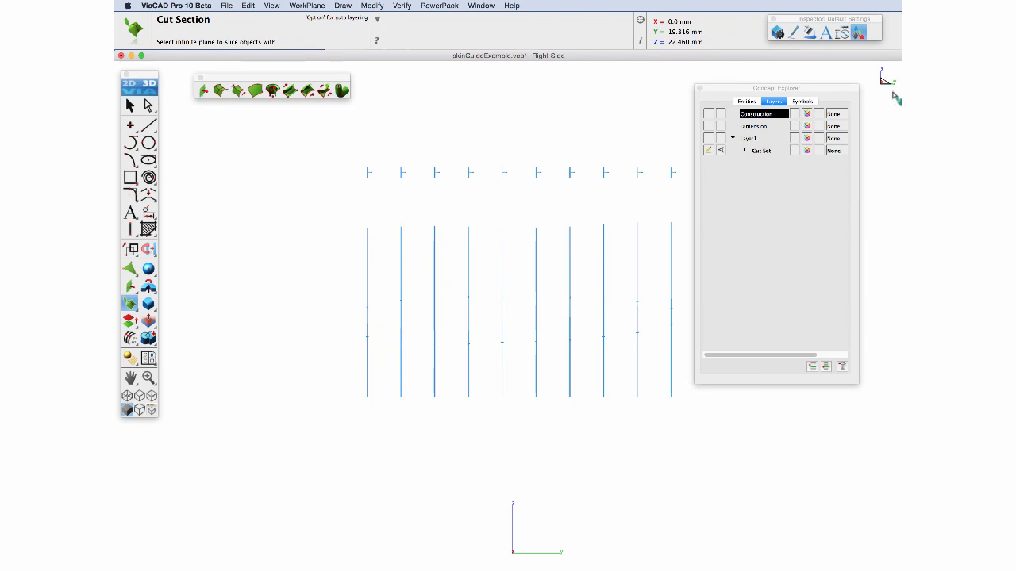
left_click_drag(760, 91, 972, 99)
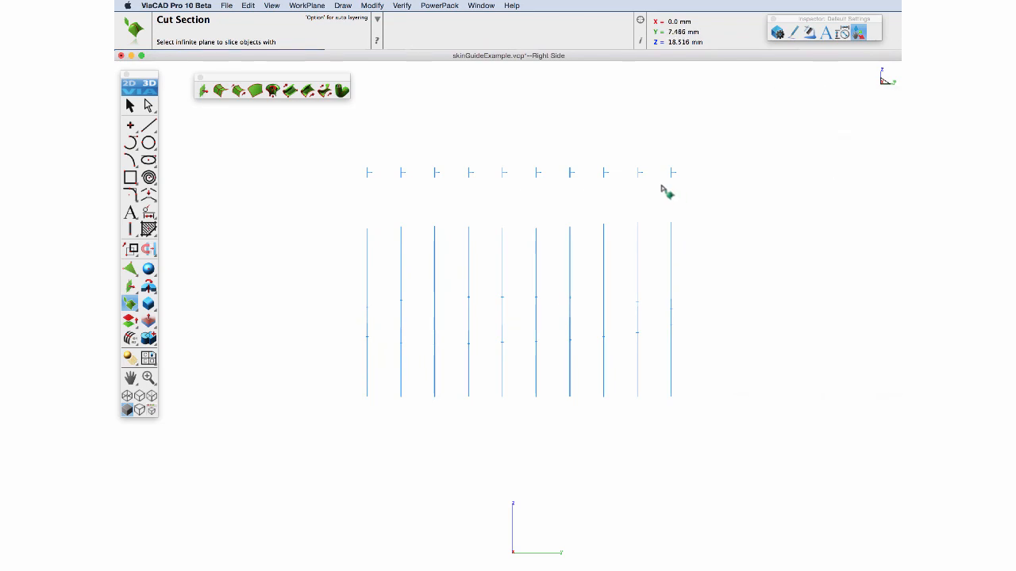
key("super+4")
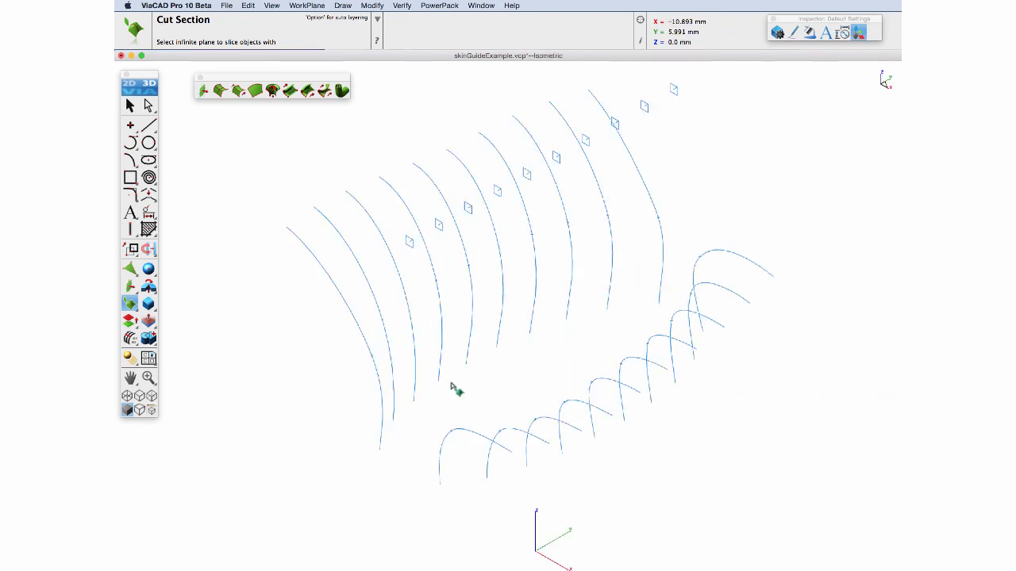